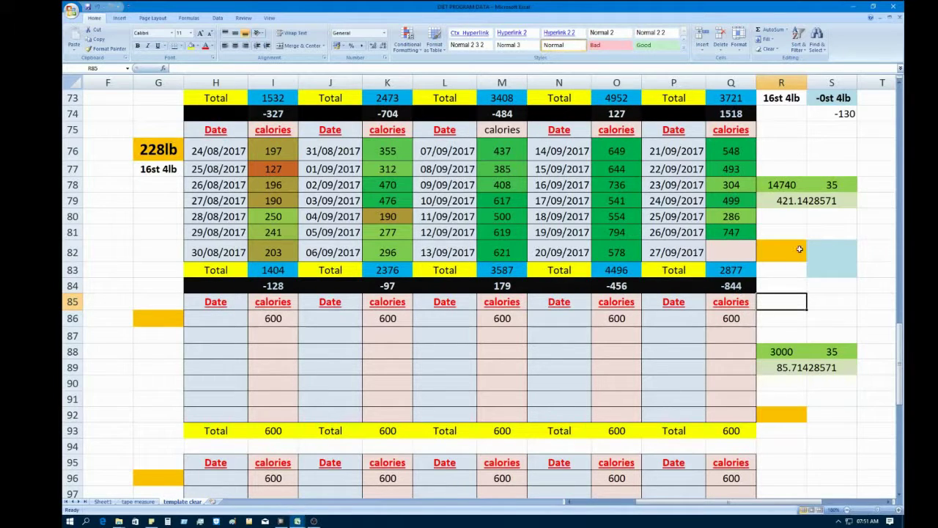
# Step: Undo the clearing of the weight and weight-loss cells R82:S83, and select the period's daily average in R79
pyautogui.click(97, 8)
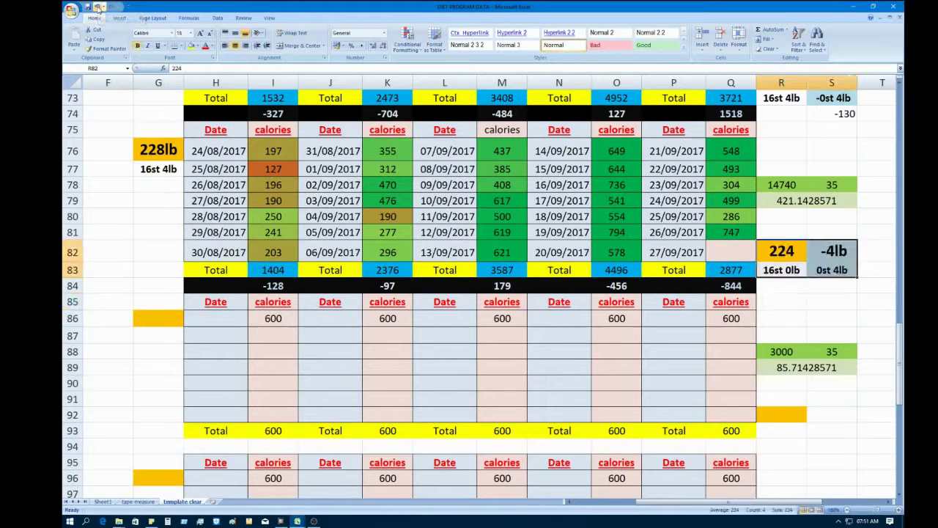
pyautogui.click(807, 304)
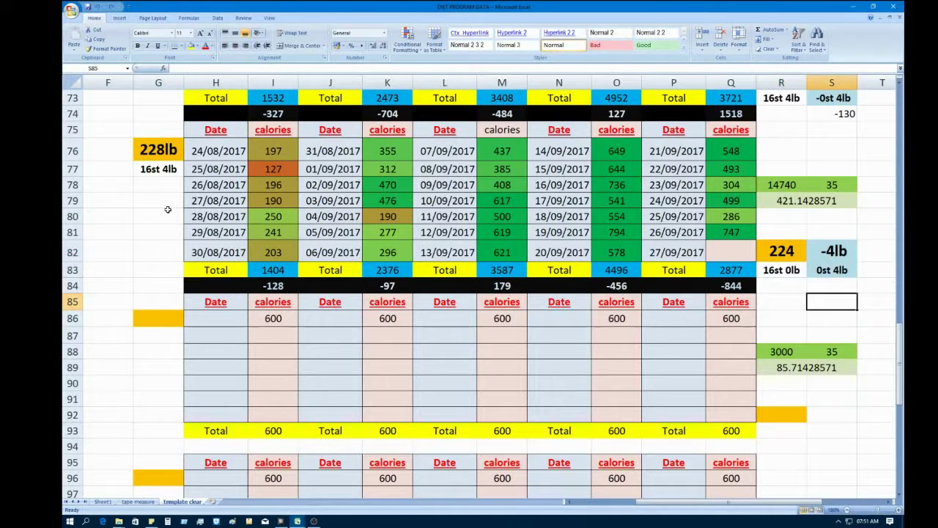
pyautogui.scroll(2, 762, 233)
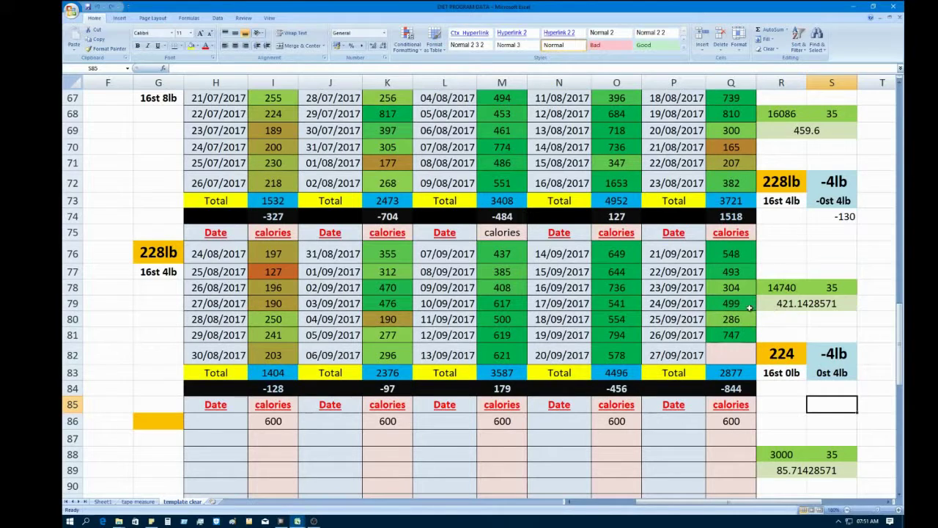
pyautogui.click(786, 303)
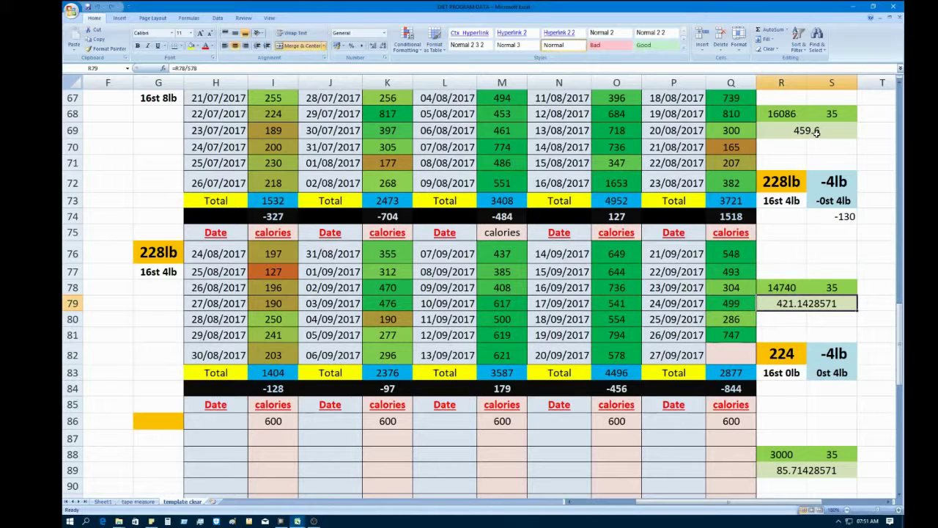
# Step: Try 800 and 900 as the calories for 27/09/2017 in Q82 to test their effect on the daily average
pyautogui.click(722, 356)
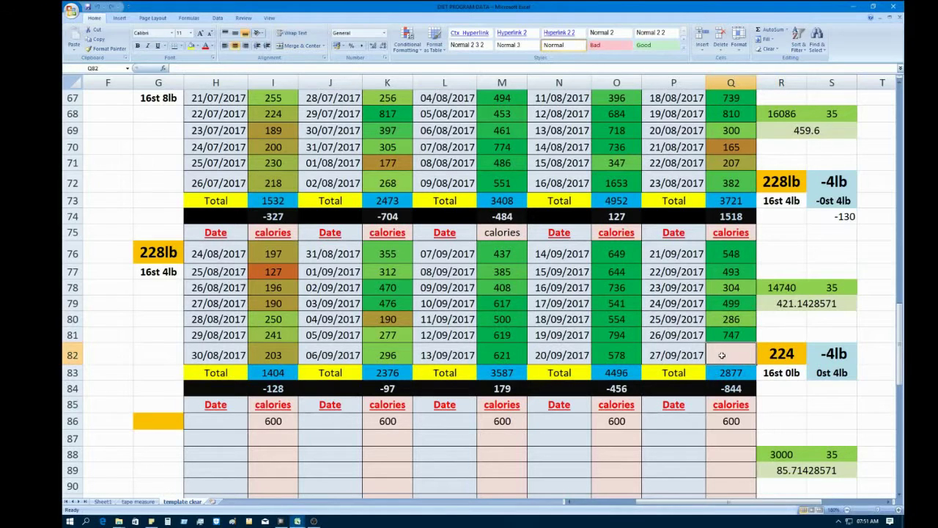
pyautogui.write('800')
pyautogui.click(790, 253)
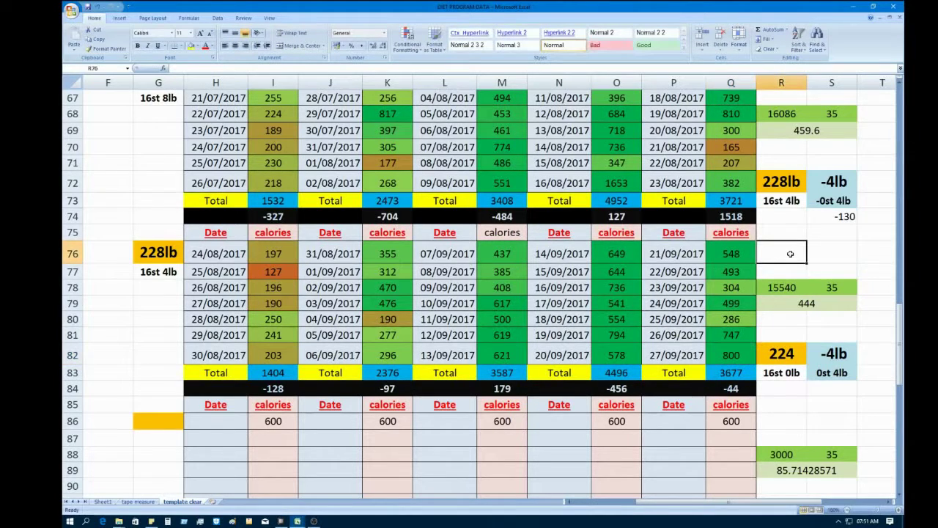
pyautogui.click(739, 357)
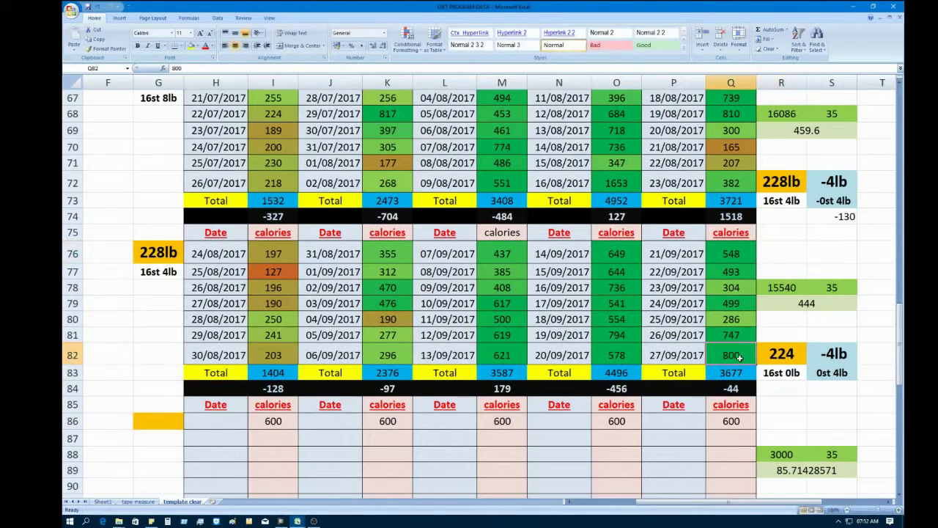
pyautogui.write('900')
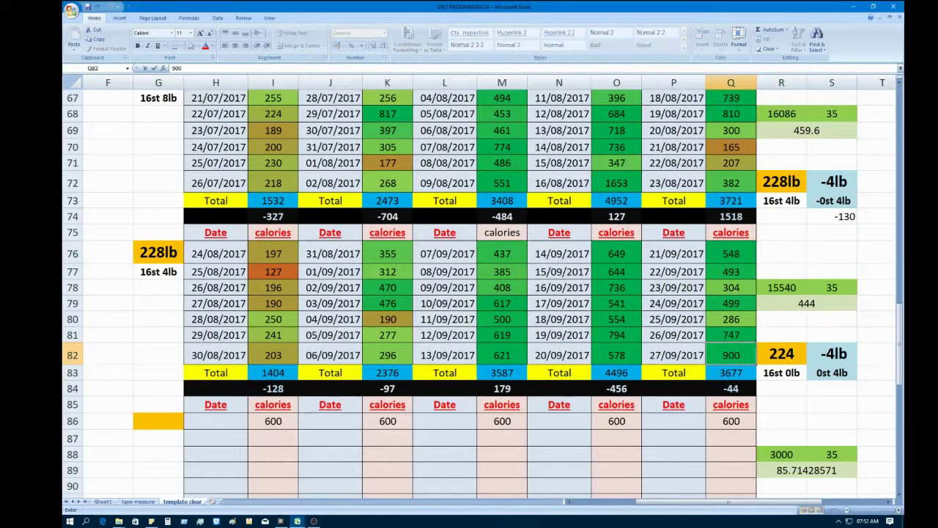
pyautogui.click(788, 232)
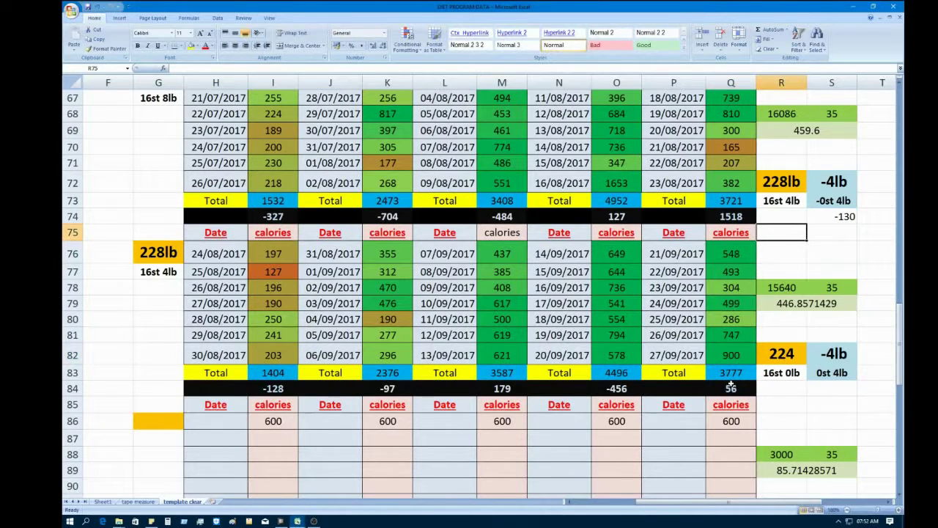
# Step: Try 1000 and 1200 as the 27/09/2017 calories in Q82
pyautogui.click(724, 352)
pyautogui.write('1')
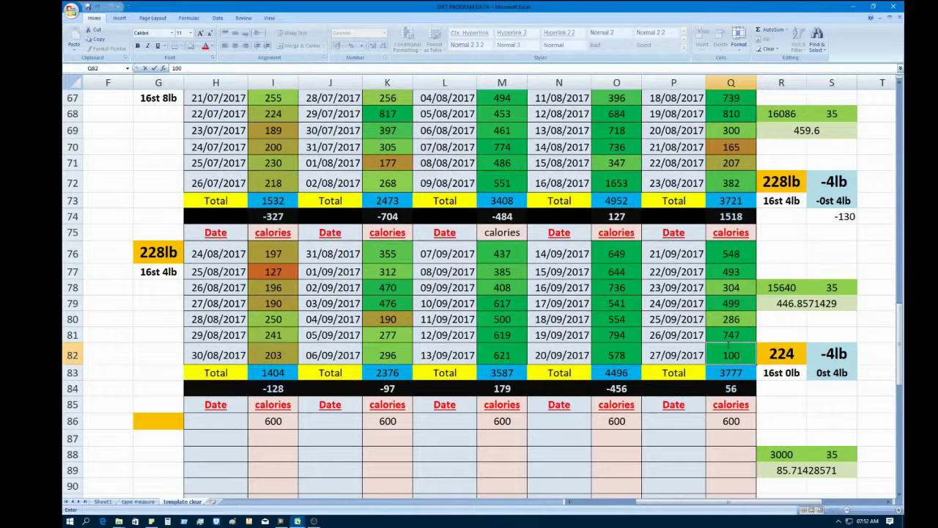
pyautogui.write('000')
pyautogui.click(812, 256)
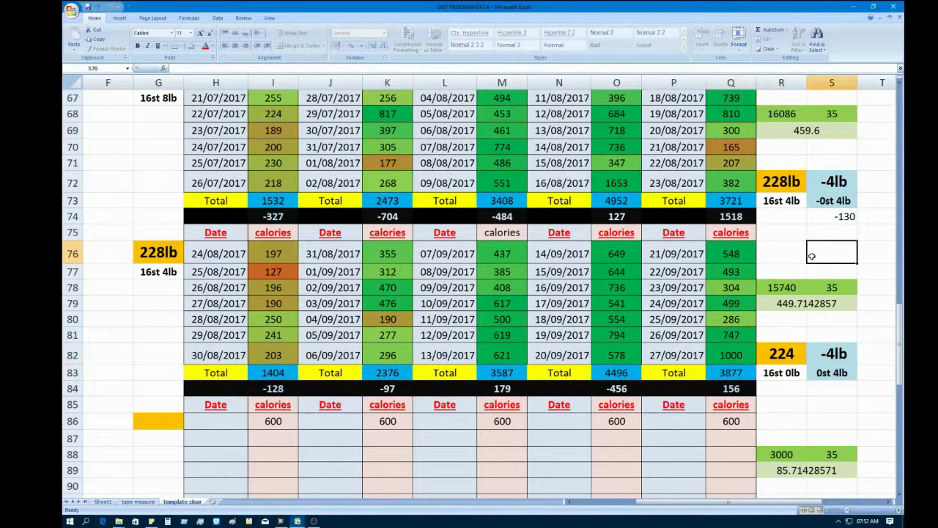
pyautogui.click(733, 351)
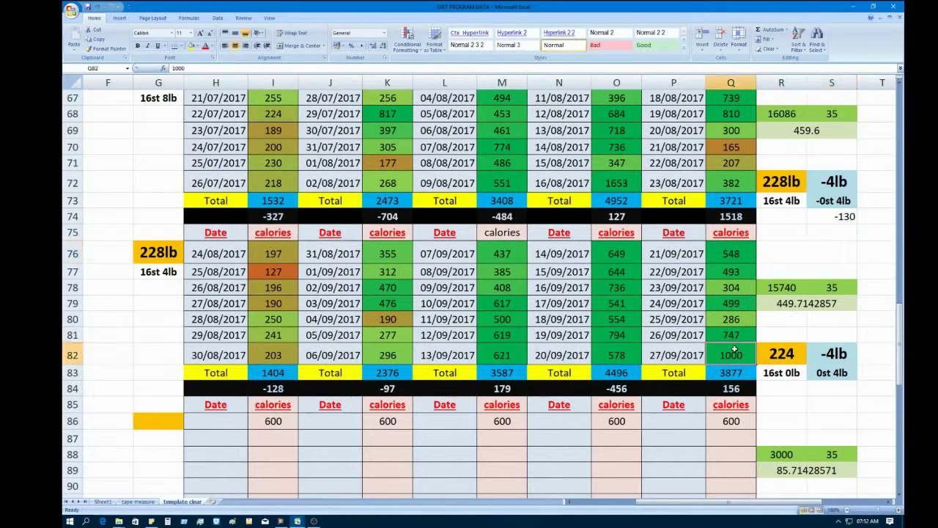
pyautogui.write('1200')
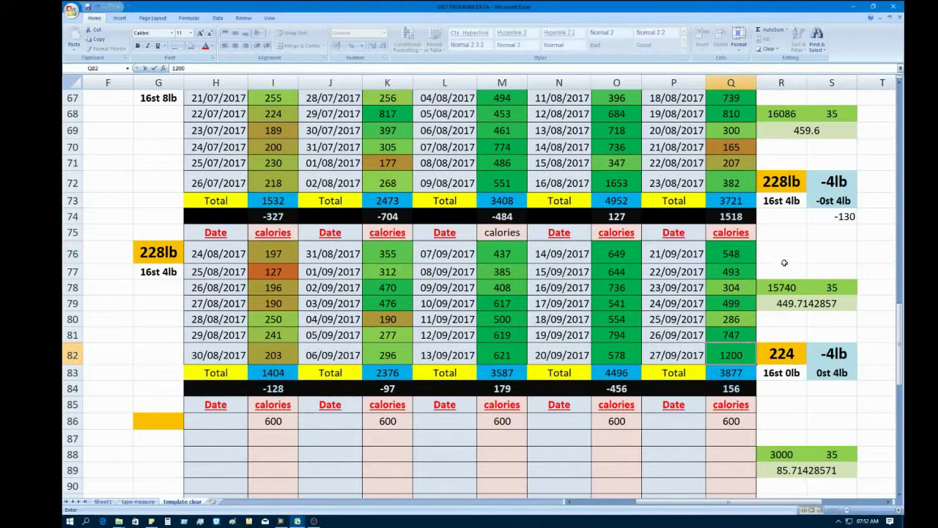
pyautogui.click(789, 250)
# Step: Try 1400 and 1350 as the 27/09/2017 calories in Q82 to approach the previous period's daily average
pyautogui.click(743, 359)
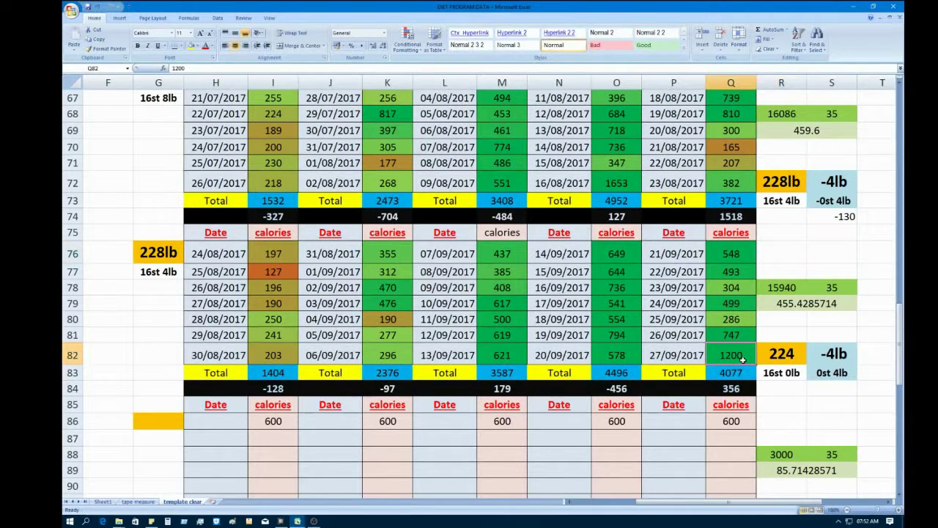
pyautogui.write('140')
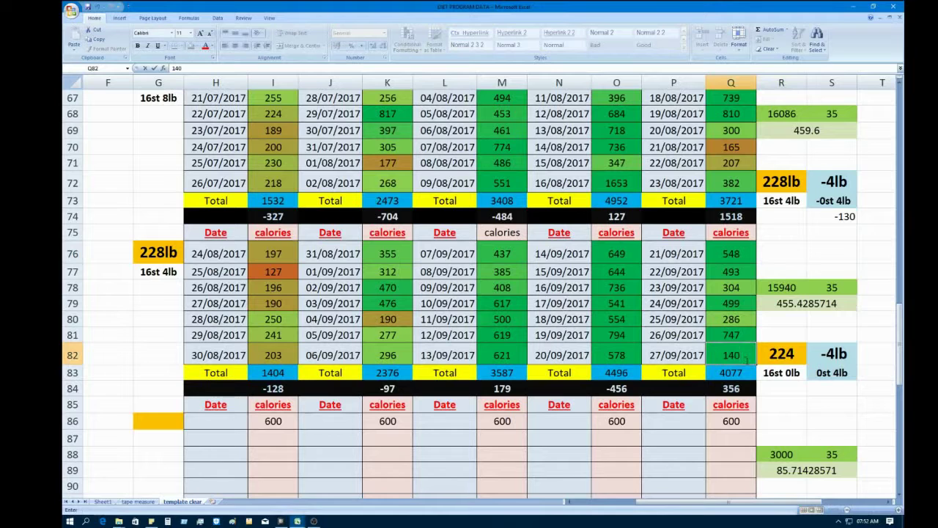
pyautogui.write('0')
pyautogui.click(798, 236)
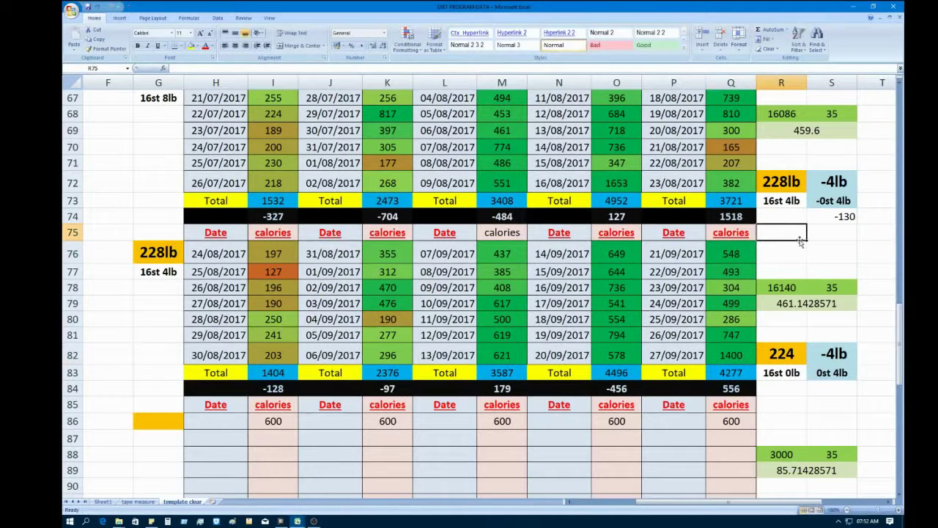
pyautogui.click(730, 355)
pyautogui.write('13')
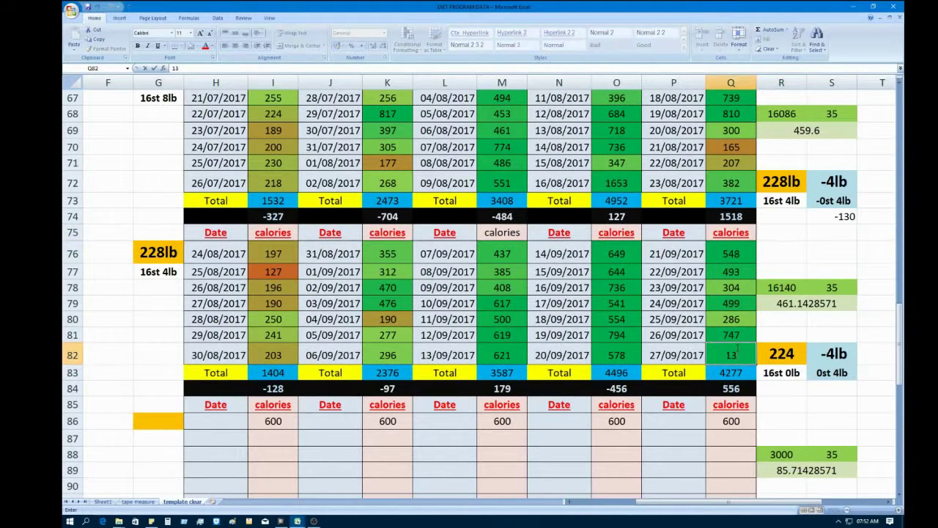
pyautogui.write('50')
pyautogui.click(797, 244)
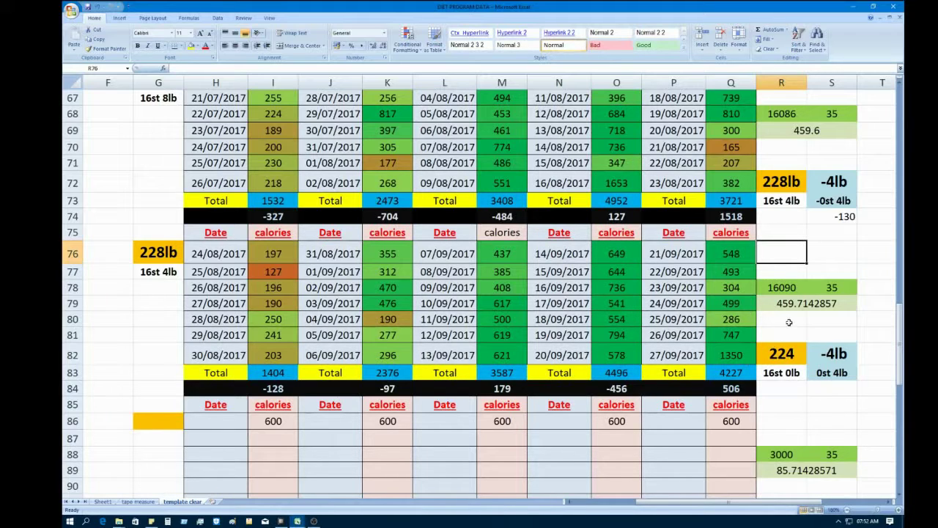
# Step: Set the 27/09/2017 calories in Q82 to 300 and compare the daily average with the previous period's
pyautogui.click(727, 355)
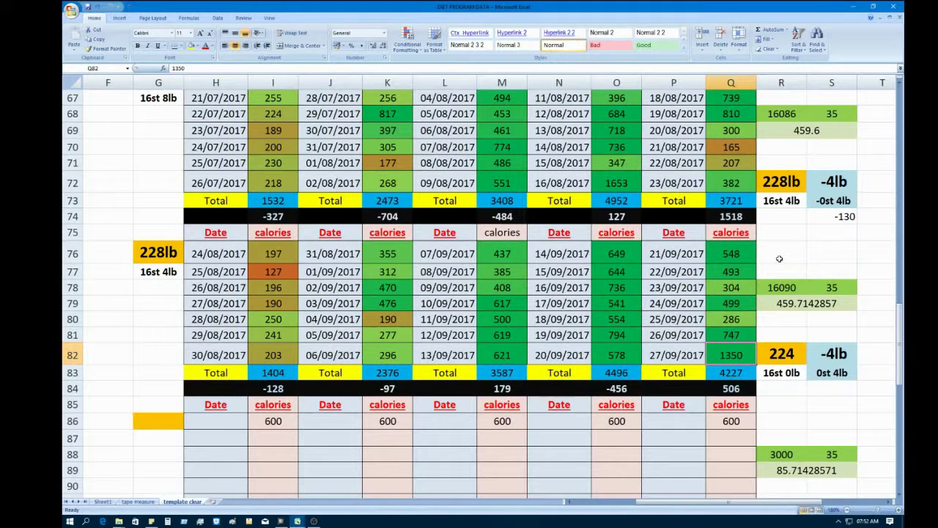
pyautogui.write('300')
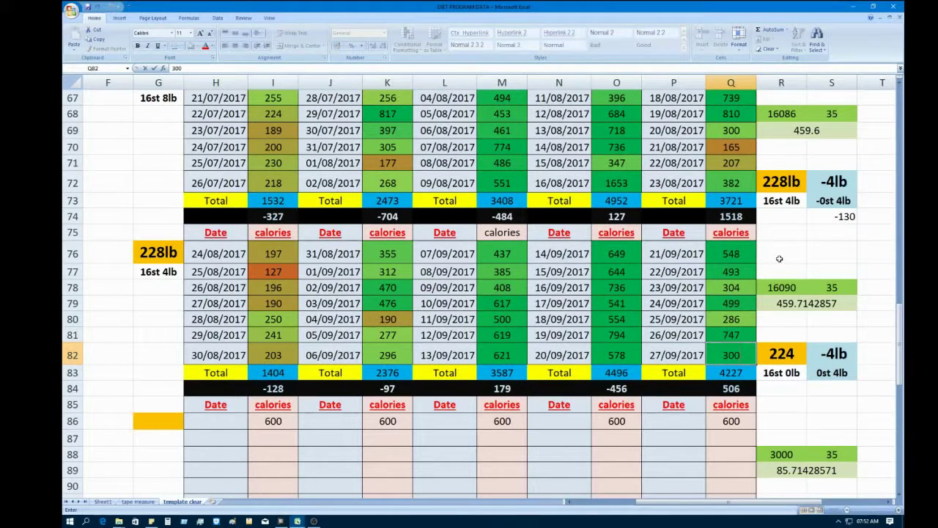
pyautogui.click(789, 241)
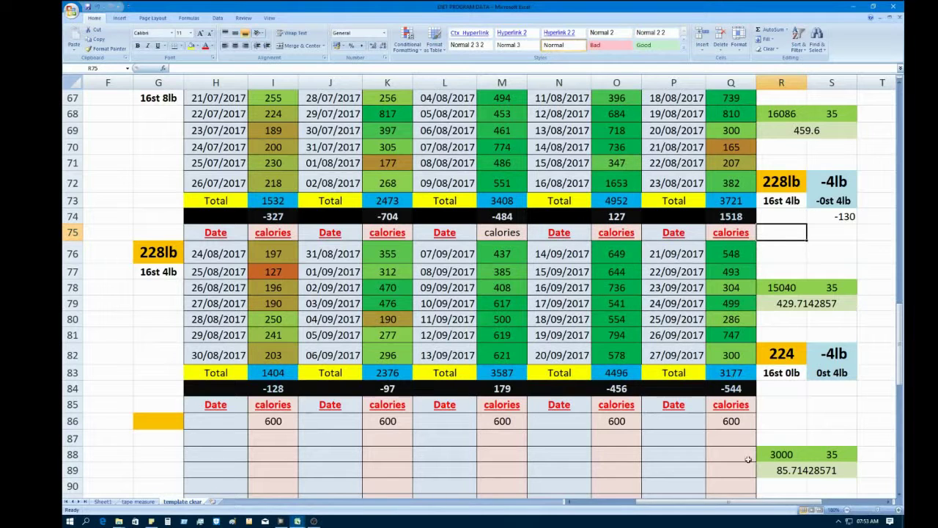
pyautogui.click(796, 302)
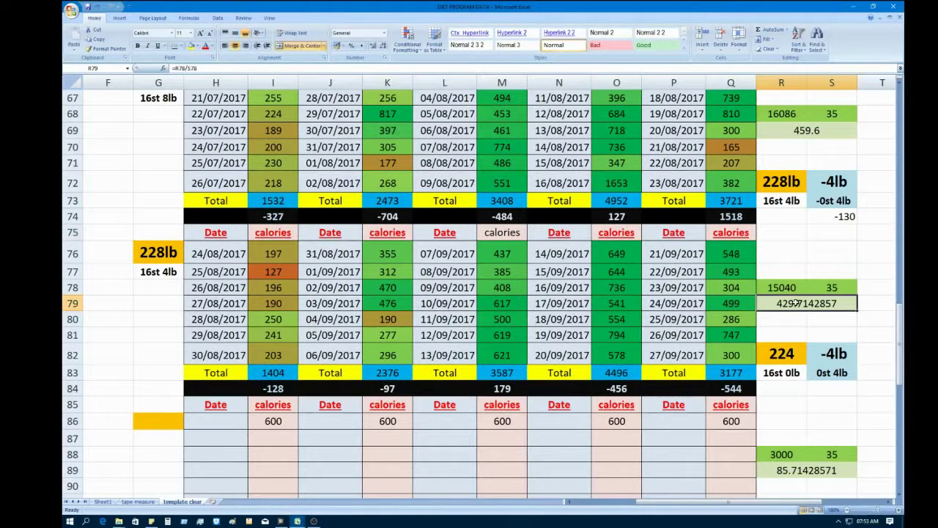
pyautogui.click(809, 131)
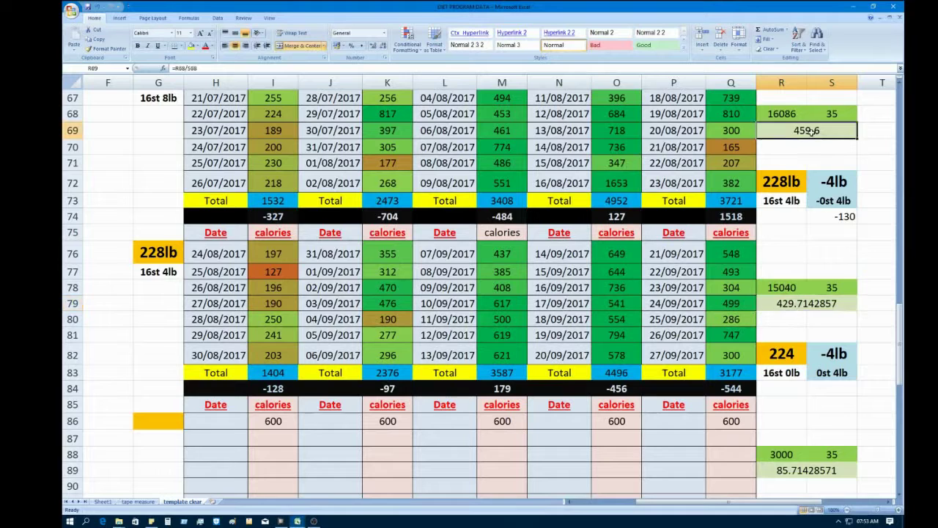
pyautogui.click(802, 308)
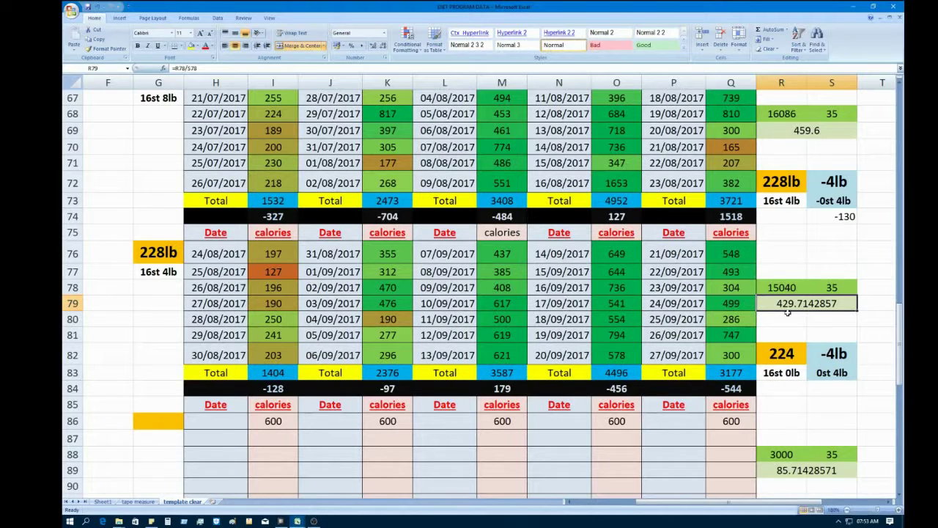
pyautogui.click(779, 234)
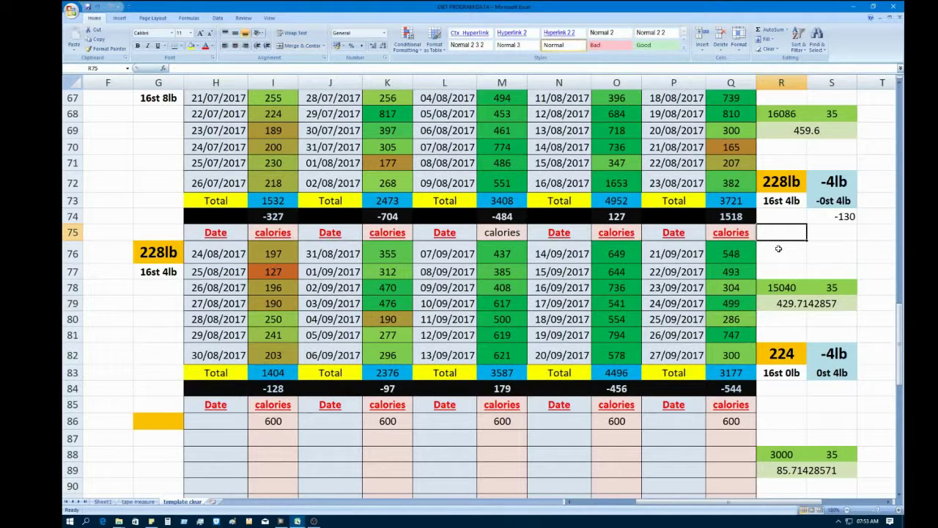
# Step: Fill the first date column of the empty block, H86:H92, with consecutive dates from 27/09/2017 to 03/10/2017
pyautogui.scroll(-1, 778, 250)
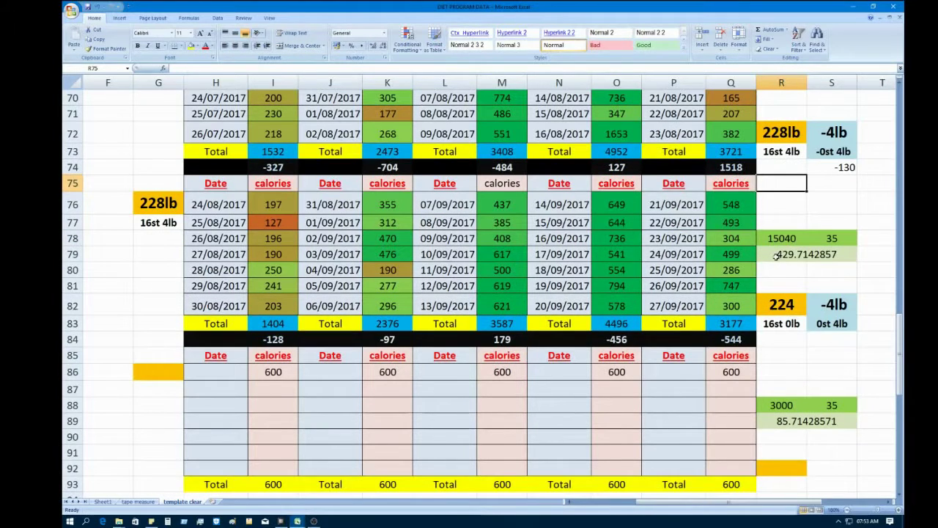
pyautogui.scroll(-1, 775, 260)
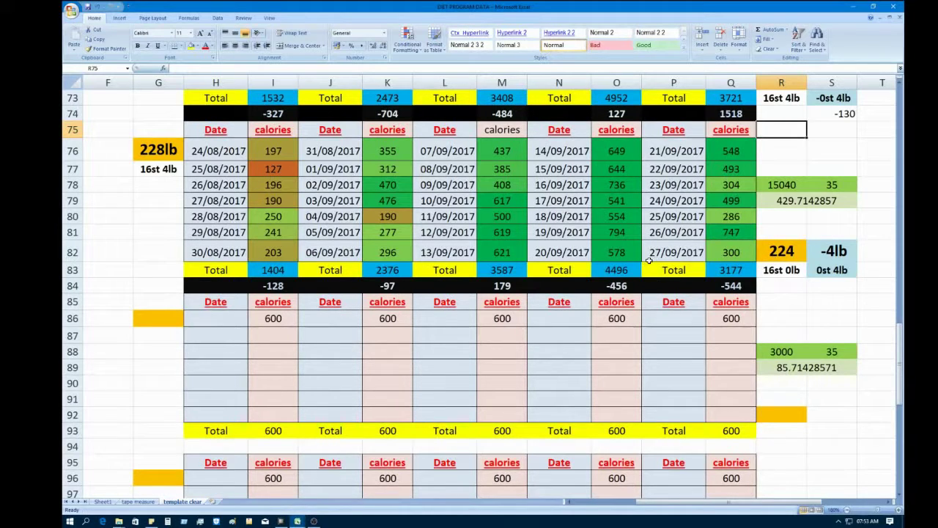
pyautogui.click(206, 320)
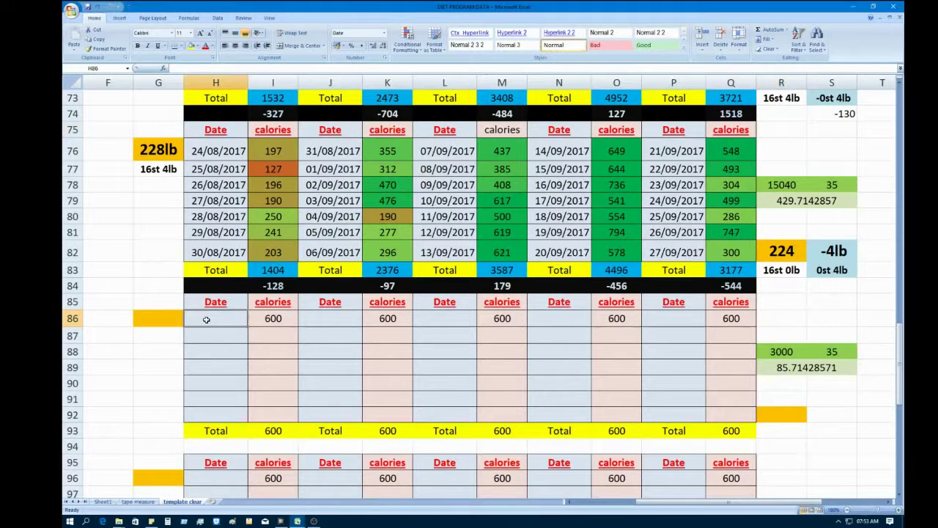
pyautogui.write('27')
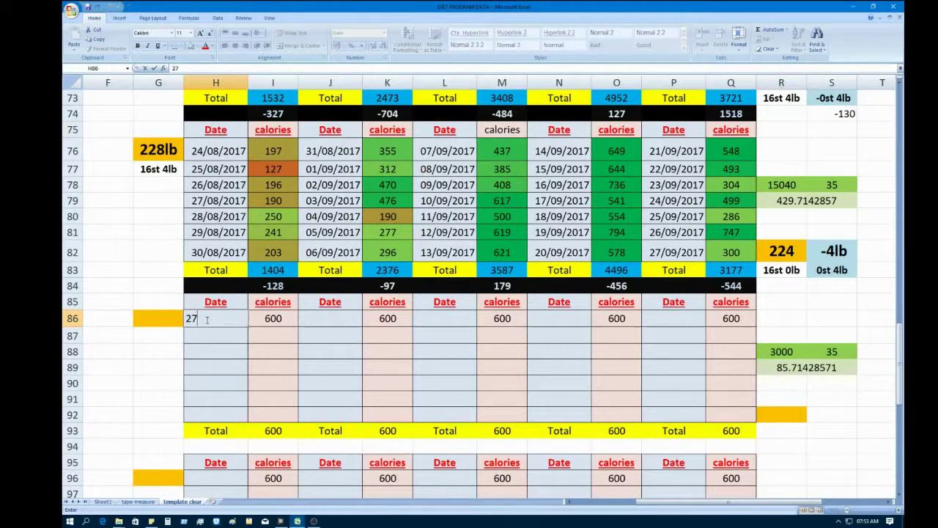
pyautogui.write('/09/2017')
pyautogui.click(125, 367)
pyautogui.click(227, 318)
pyautogui.moveTo(247, 326); pyautogui.dragTo(239, 422)
# Step: Fill the second date column, J86:J92, with consecutive dates from 04/10/2017 to 10/10/2017
pyautogui.click(330, 320)
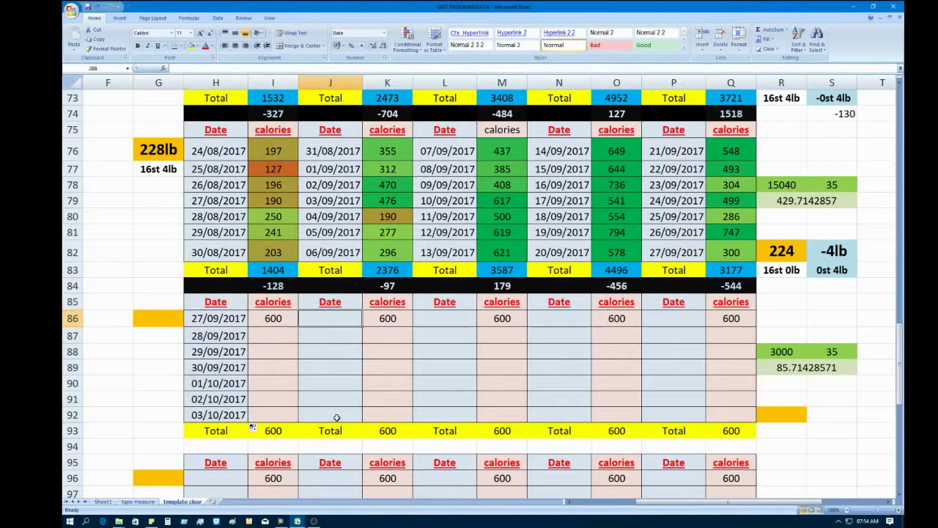
pyautogui.write('04/')
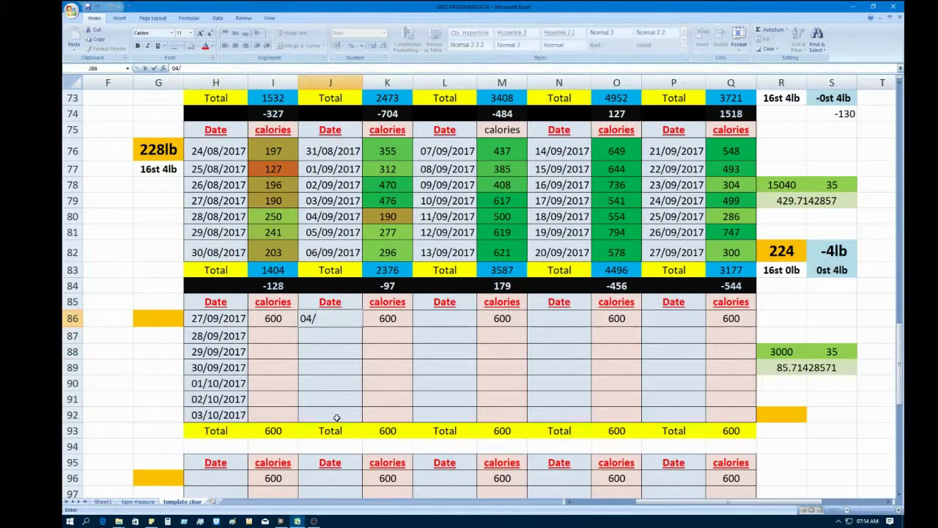
pyautogui.write('10/2017')
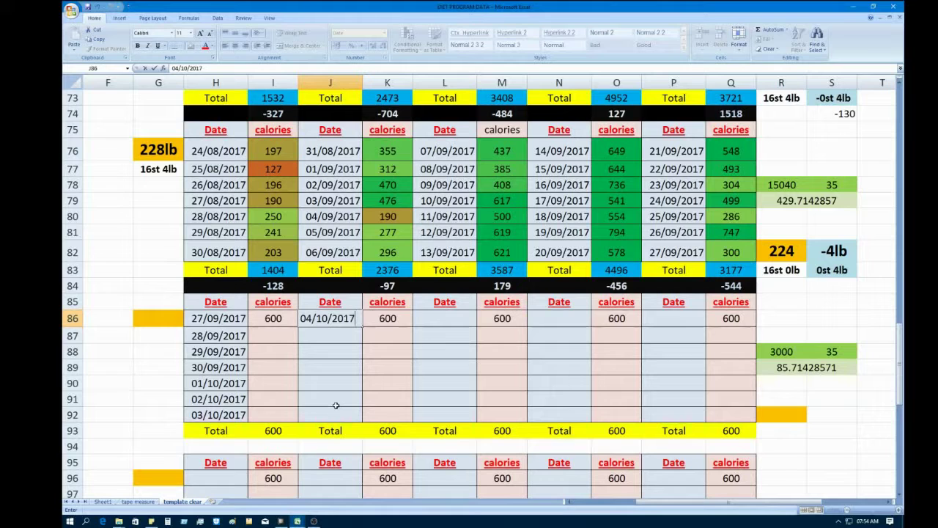
pyautogui.click(127, 386)
pyautogui.click(356, 322)
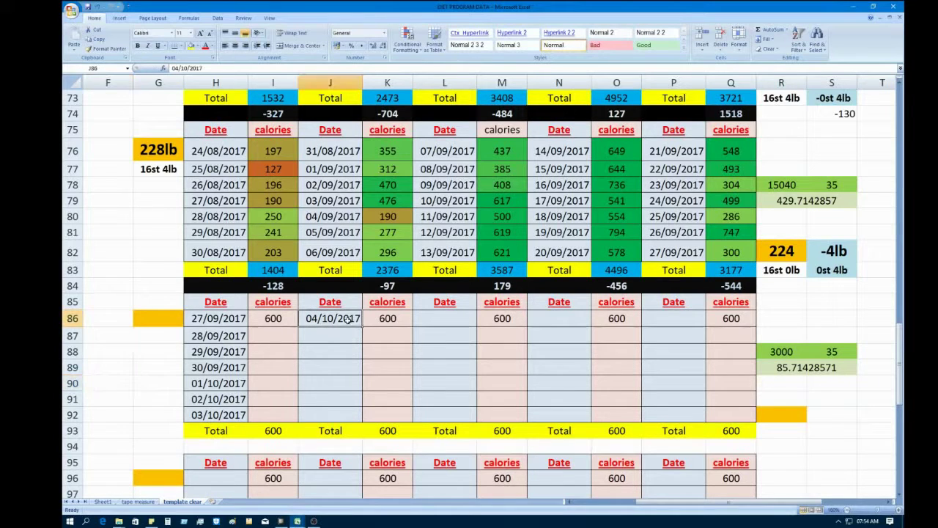
pyautogui.moveTo(360, 327); pyautogui.dragTo(352, 417)
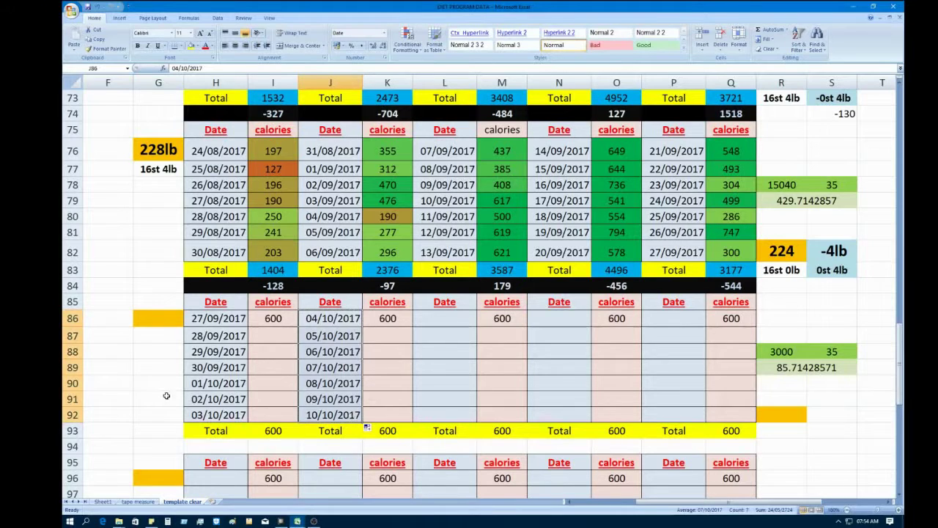
pyautogui.click(143, 400)
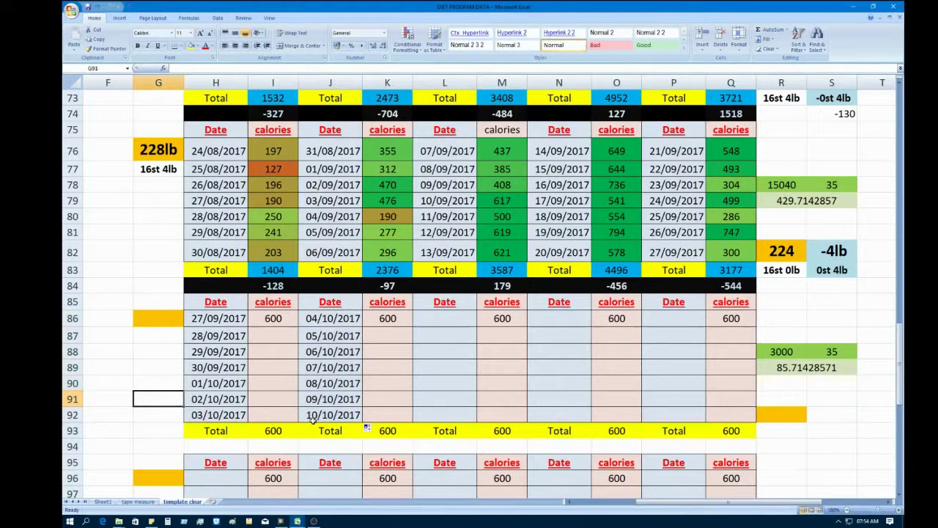
# Step: Fill the third date column, L86:L92, with consecutive dates from 11/10/2017 to 17/10/2017
pyautogui.click(434, 322)
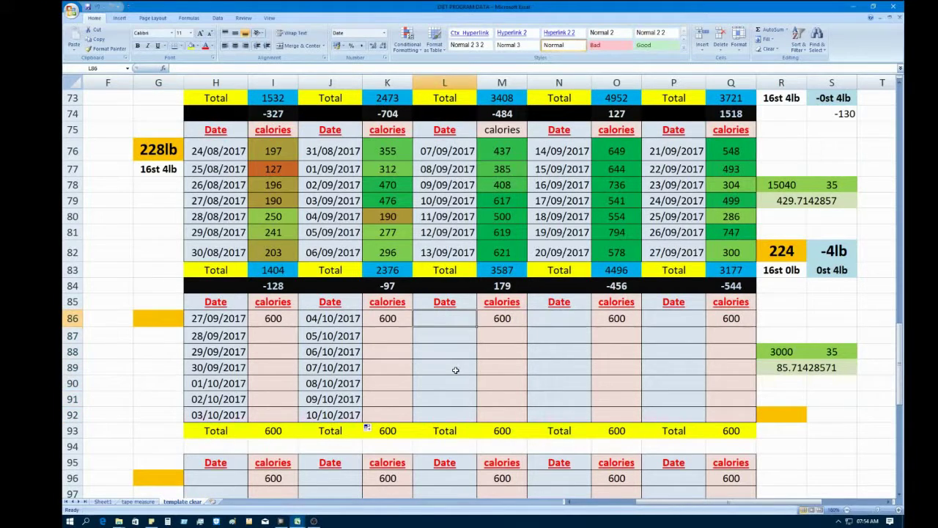
pyautogui.write('10/')
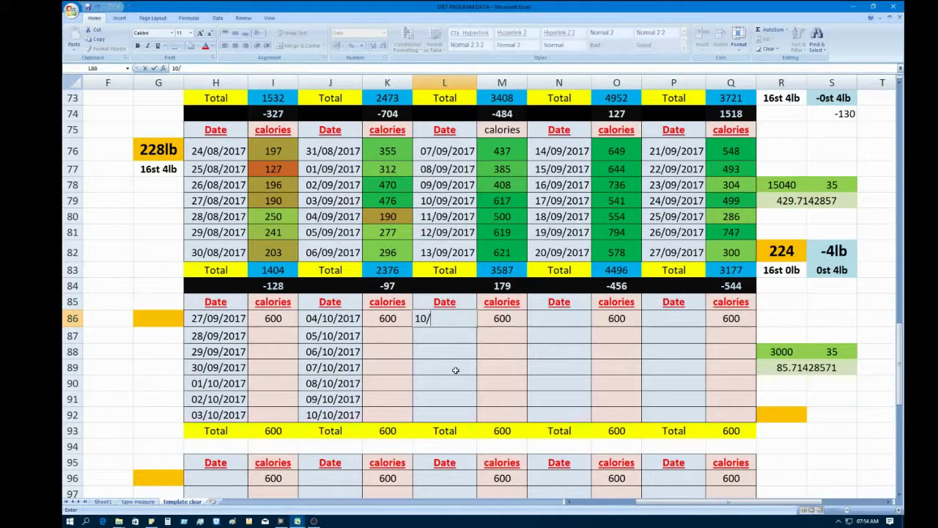
pyautogui.write('0/2017')
pyautogui.click(425, 318)
pyautogui.press('BackSpace')
pyautogui.write('11/')
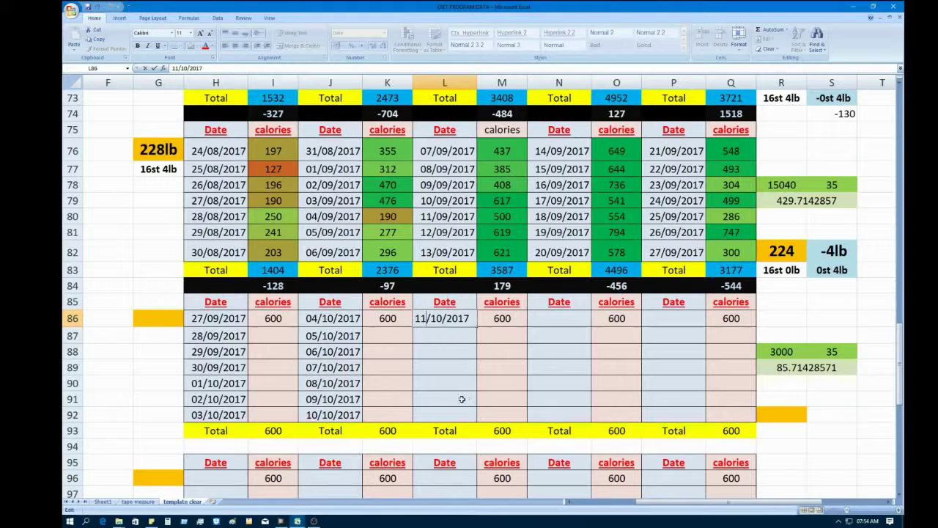
pyautogui.hotkey('ctrl', 'Return')
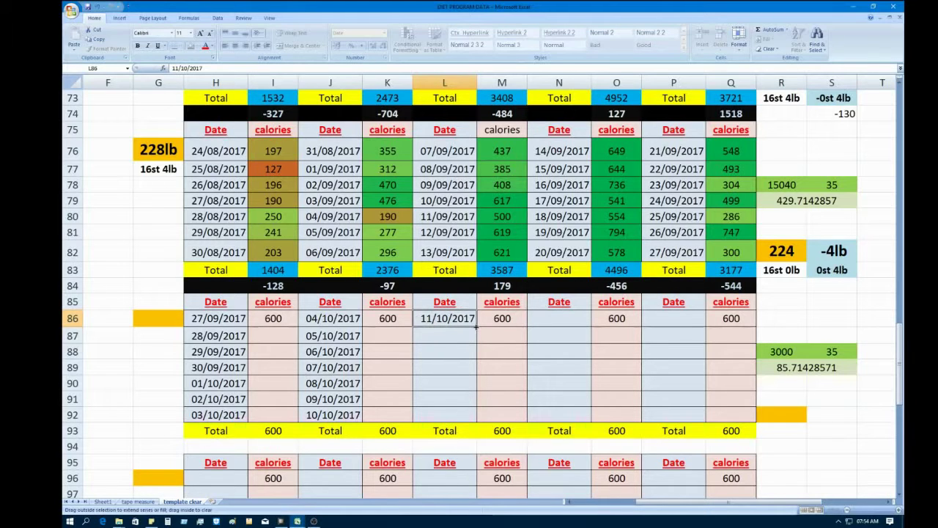
pyautogui.moveTo(477, 326); pyautogui.dragTo(468, 415)
# Step: Fill the fourth date column, N86:N92, with consecutive dates from 18/10/2017 to 24/10/2017
pyautogui.click(549, 322)
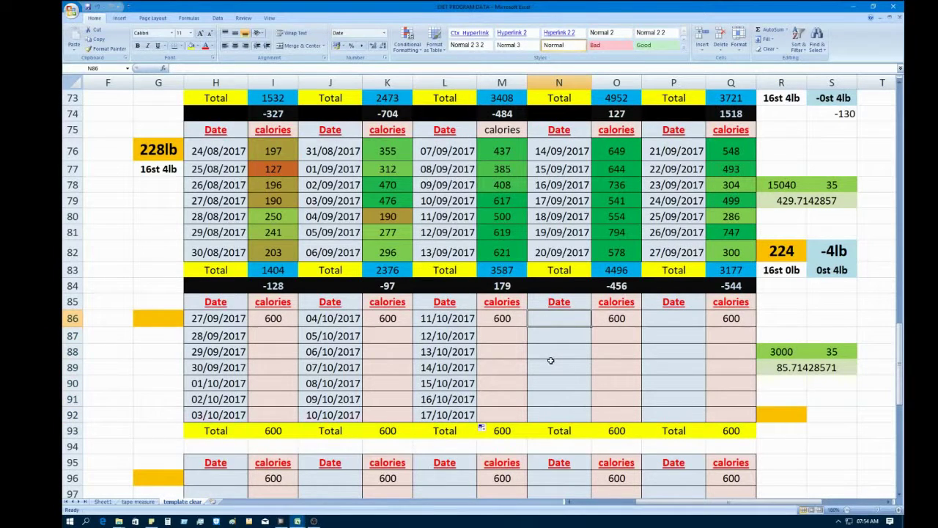
pyautogui.write('18/10')
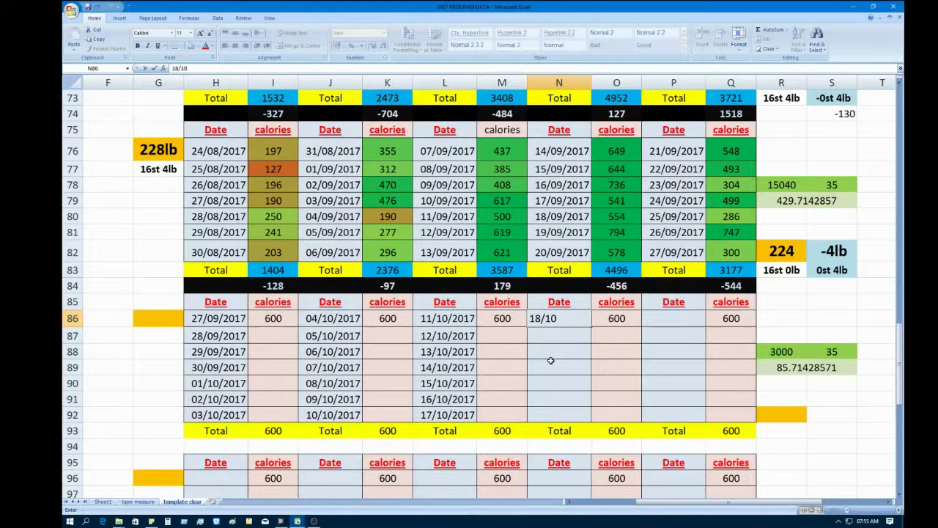
pyautogui.write('/2017')
pyautogui.click(154, 399)
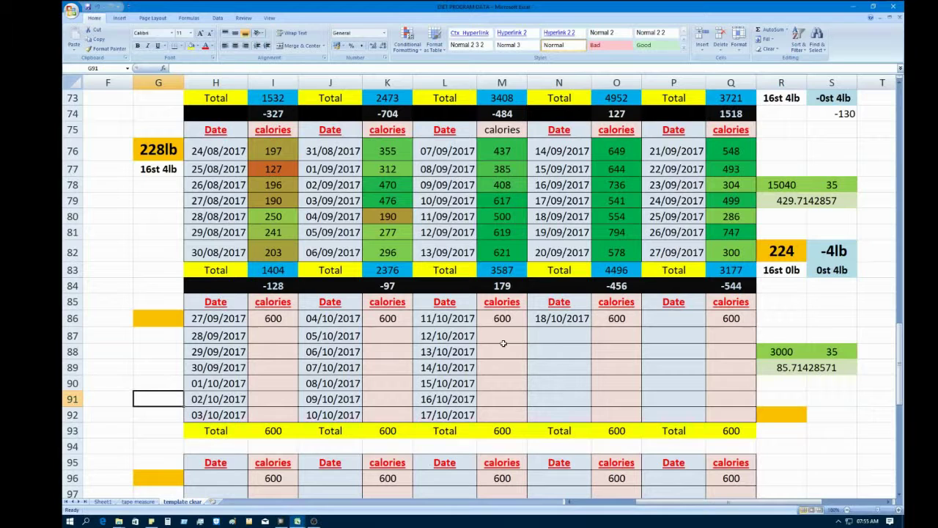
pyautogui.click(549, 317)
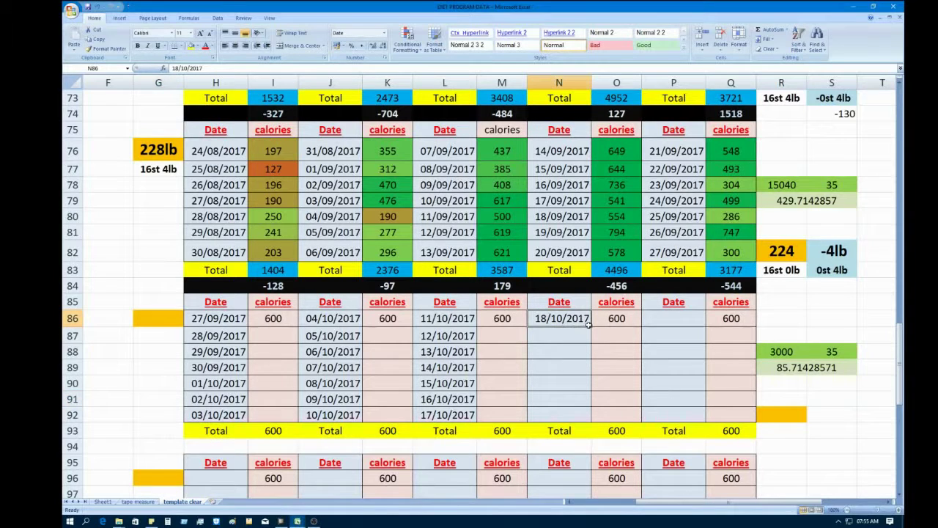
pyautogui.moveTo(590, 327); pyautogui.dragTo(579, 415)
# Step: Fill the fifth date column, P86:P92, with consecutive dates from 25/10/2017 to 31/10/2017
pyautogui.click(673, 320)
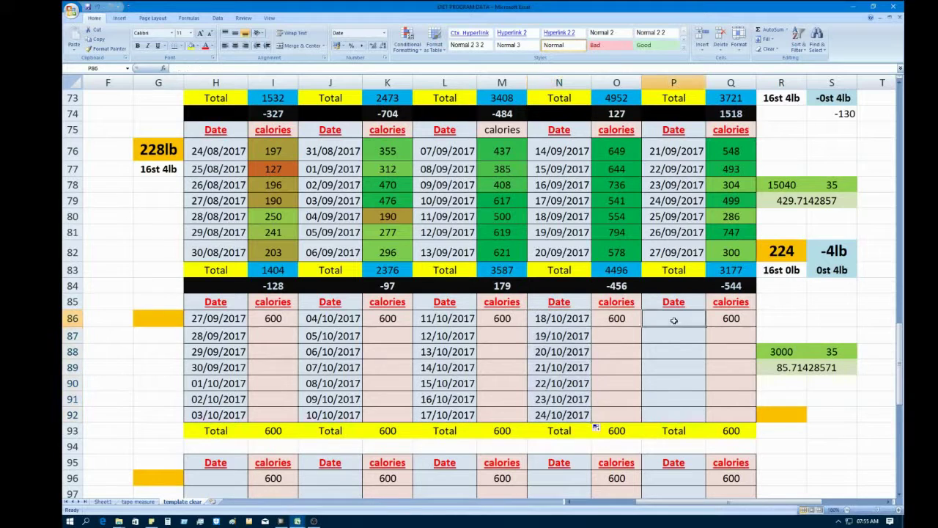
pyautogui.write('25')
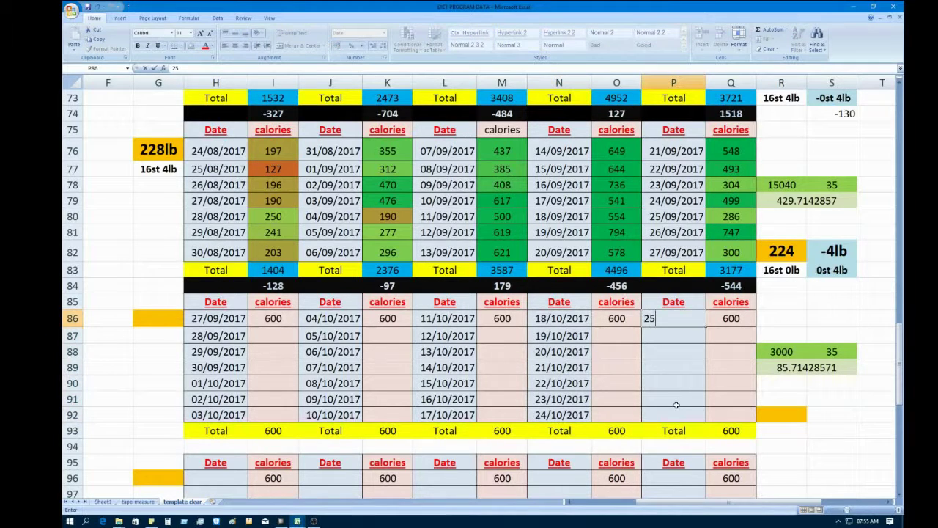
pyautogui.write('/10/2017')
pyautogui.click(109, 396)
pyautogui.click(685, 326)
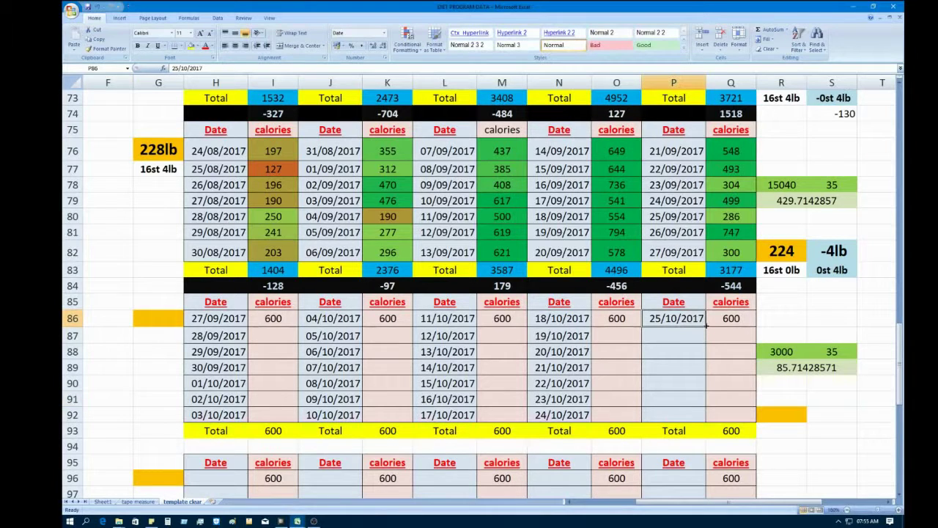
pyautogui.moveTo(706, 326); pyautogui.dragTo(684, 415)
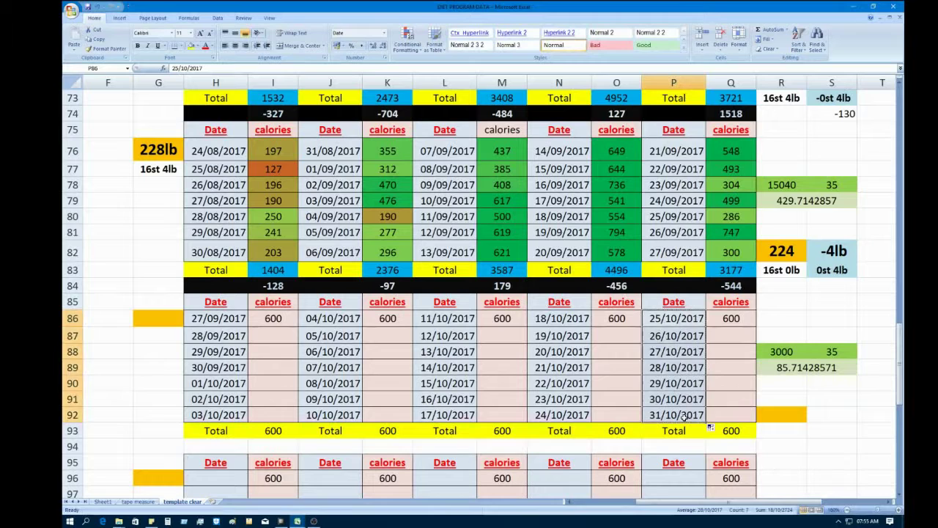
pyautogui.click(104, 376)
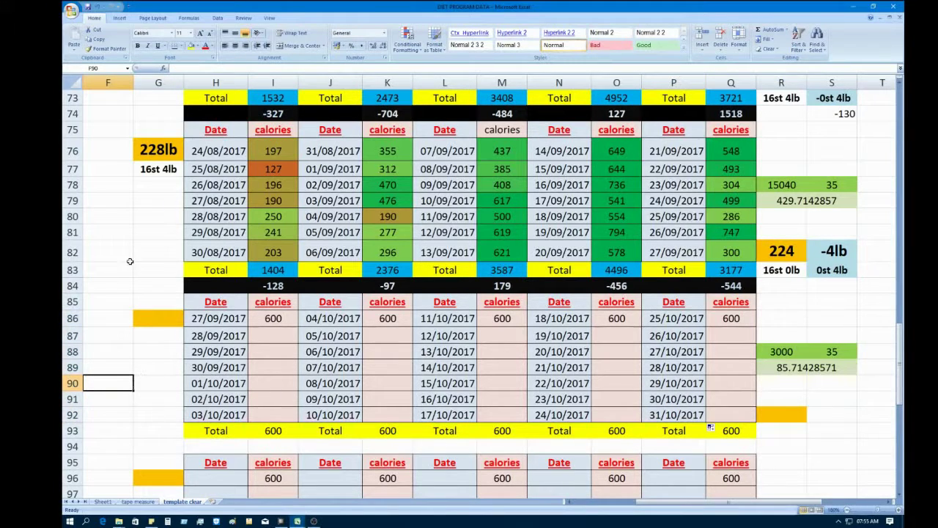
# Step: Copy the formatting of the completed calories column I76:I84 onto the new block's first calories column, I86:I94
pyautogui.click(278, 150)
pyautogui.moveTo(278, 150); pyautogui.dragTo(285, 285)
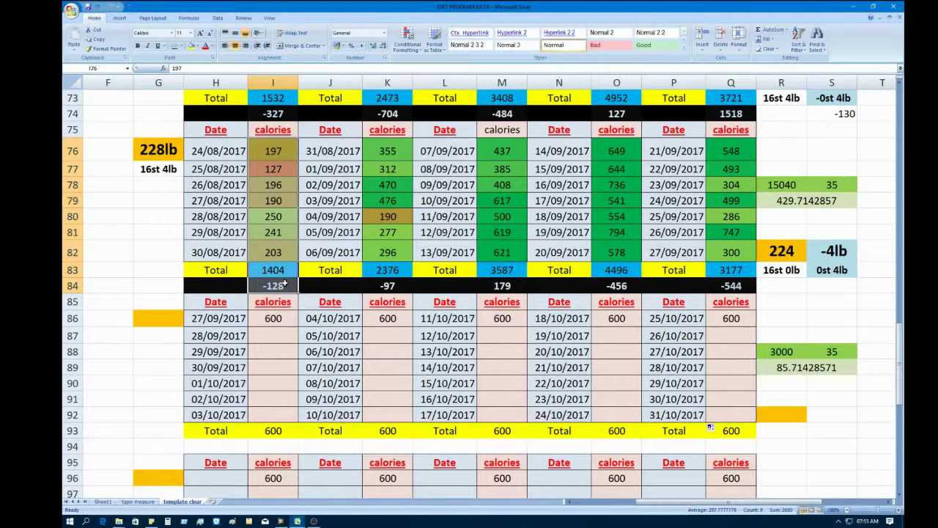
pyautogui.click(109, 48)
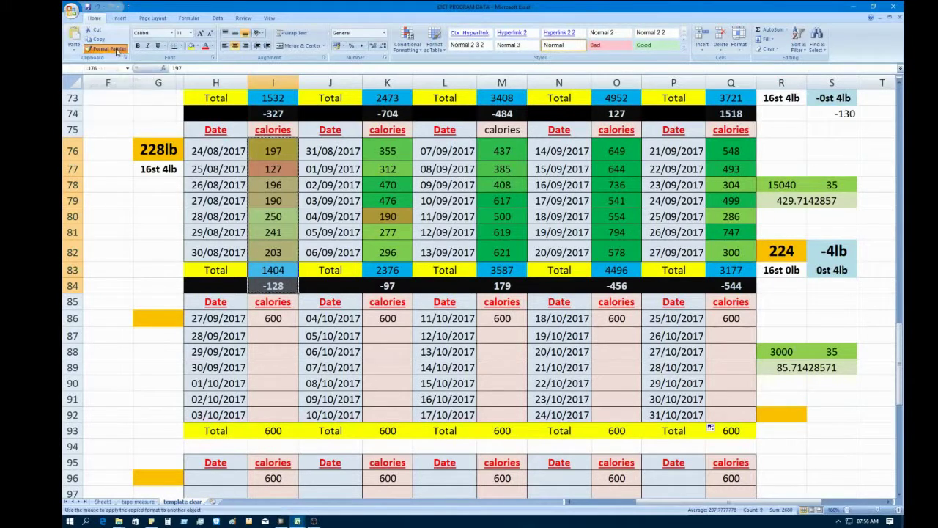
pyautogui.click(272, 318)
pyautogui.moveTo(272, 318)
pyautogui.mouseDown()
pyautogui.moveTo(273, 401)
pyautogui.moveTo(288, 442)
pyautogui.mouseUp()
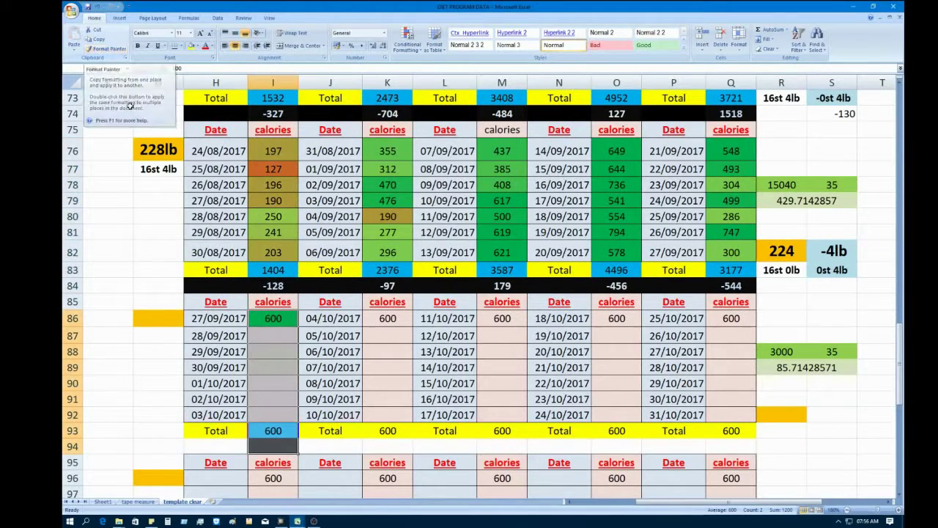
pyautogui.click(116, 50)
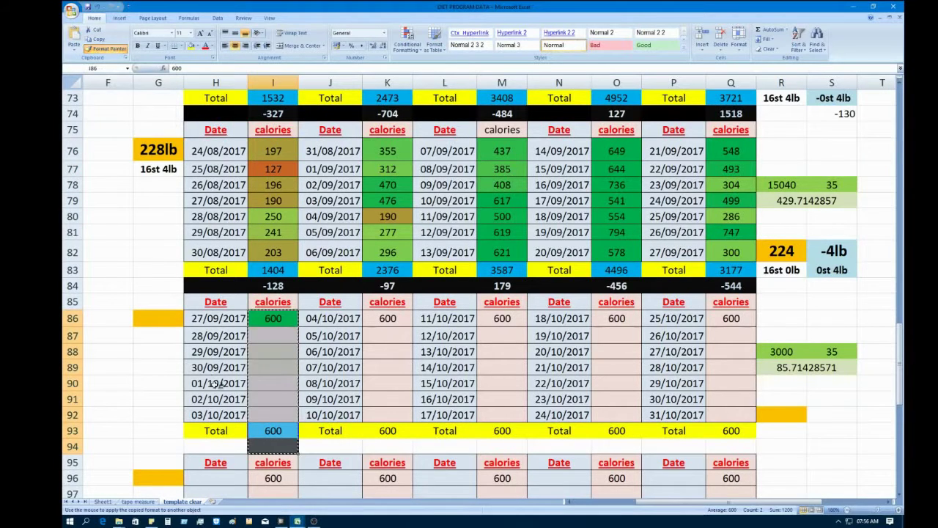
pyautogui.click(115, 251)
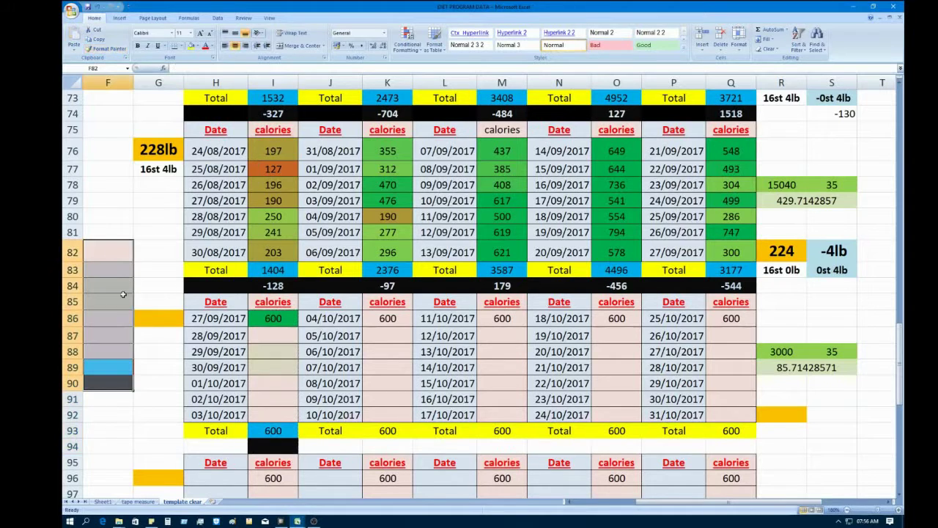
pyautogui.click(99, 8)
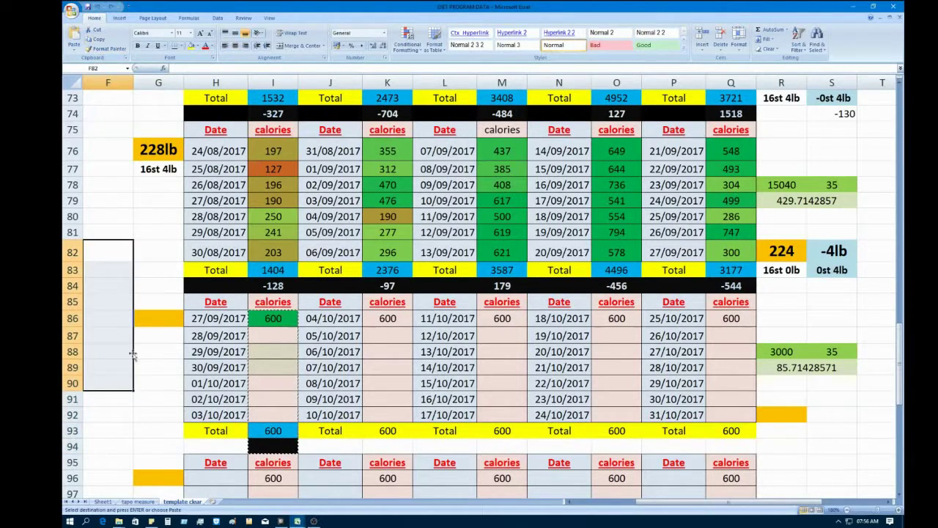
pyautogui.click(271, 396)
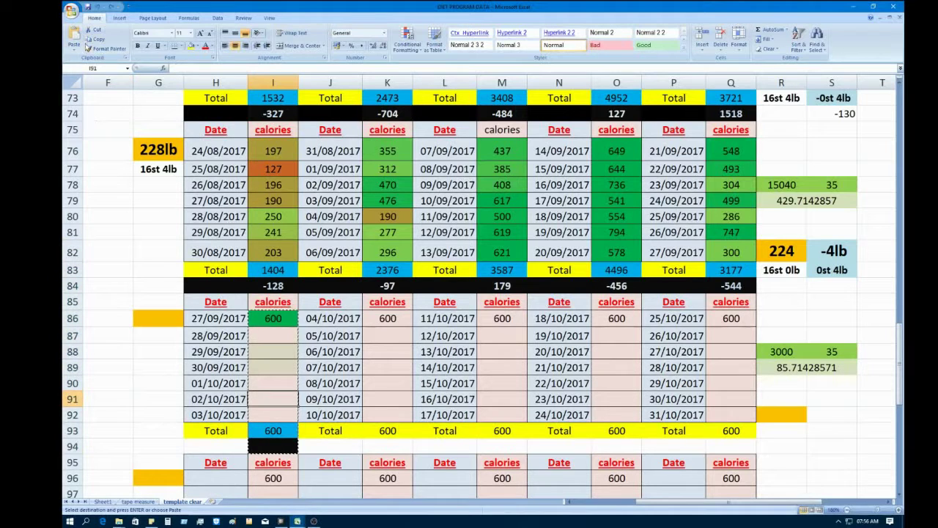
pyautogui.click(120, 250)
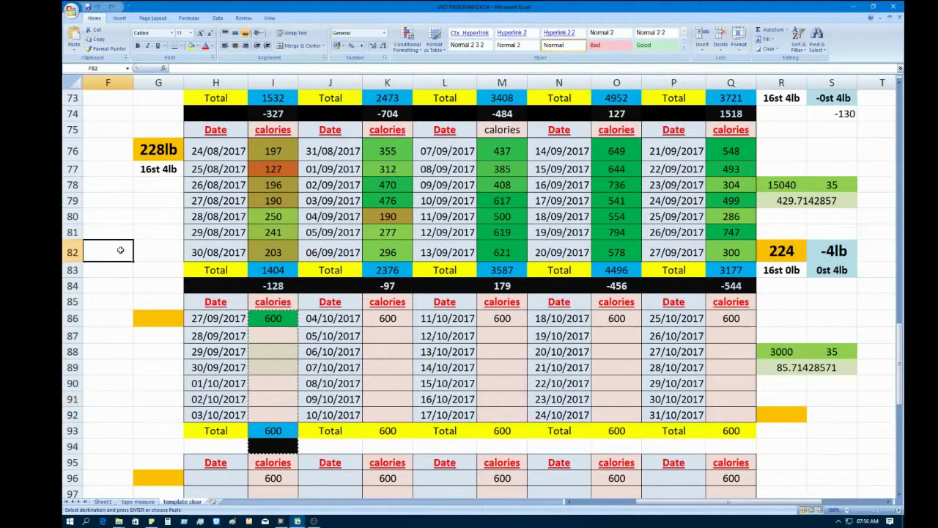
# Step: Reapply the I76:I84 formatting to I86:I94 and copy it onto the second calories column, K86:K94
pyautogui.moveTo(285, 146); pyautogui.dragTo(288, 284)
pyautogui.click(112, 49)
pyautogui.moveTo(273, 318); pyautogui.dragTo(277, 442)
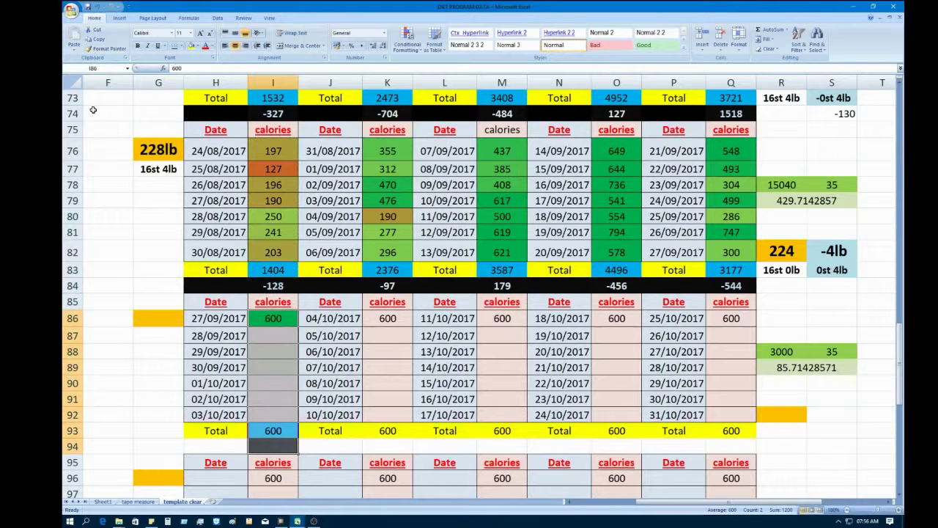
pyautogui.click(108, 48)
pyautogui.moveTo(397, 315); pyautogui.dragTo(402, 444)
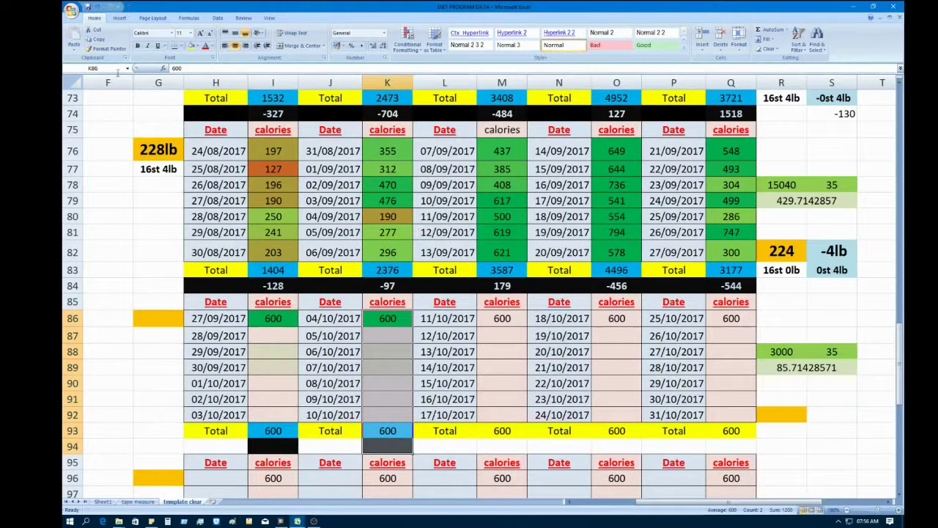
# Step: Copy the formatting of K86:K94 onto the third calories column, M86:M94
pyautogui.click(110, 51)
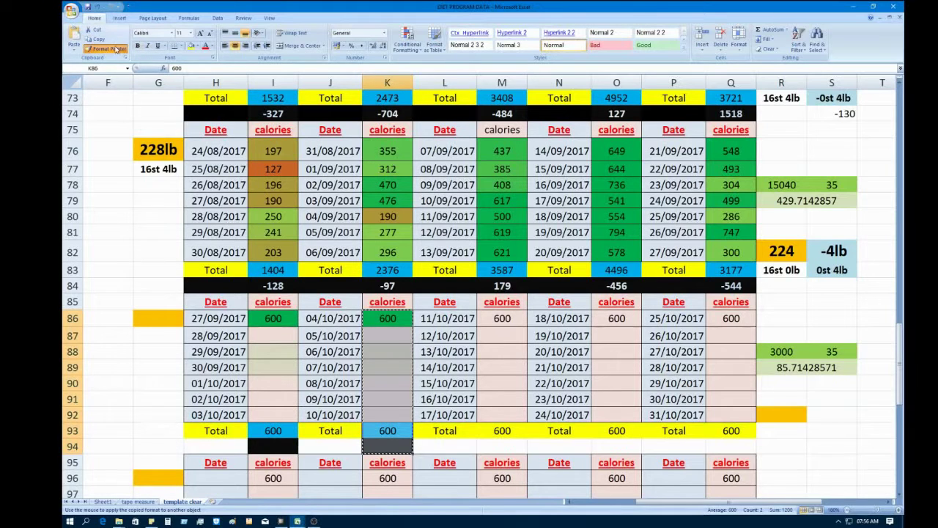
pyautogui.moveTo(513, 317); pyautogui.dragTo(510, 442)
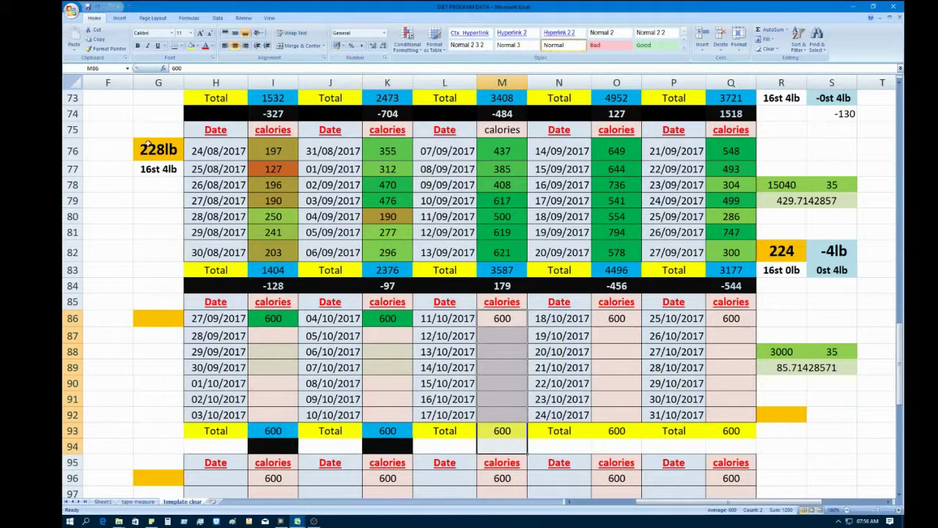
pyautogui.moveTo(381, 314); pyautogui.dragTo(389, 442)
pyautogui.click(106, 49)
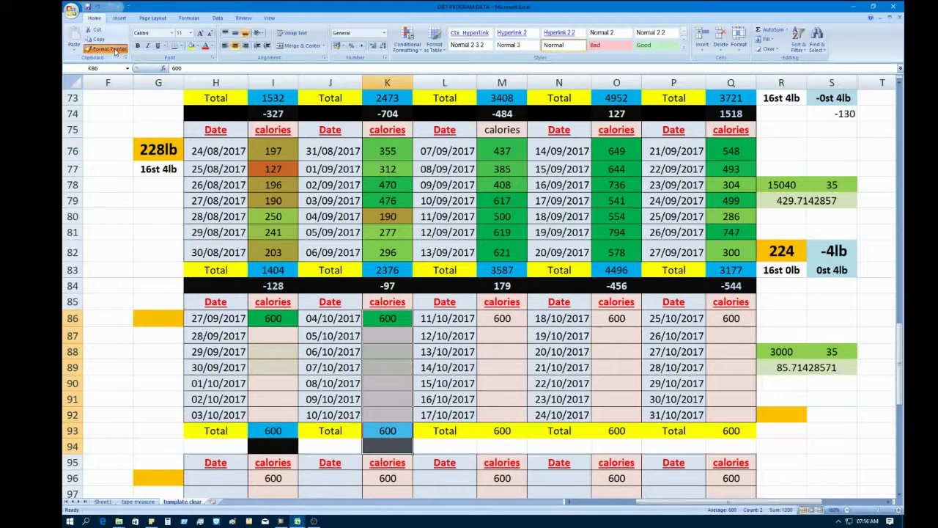
pyautogui.moveTo(513, 321); pyautogui.dragTo(510, 443)
# Step: Copy the same calories column formatting onto the fourth and fifth calories columns, O86:O94 and Q86:Q94
pyautogui.click(106, 48)
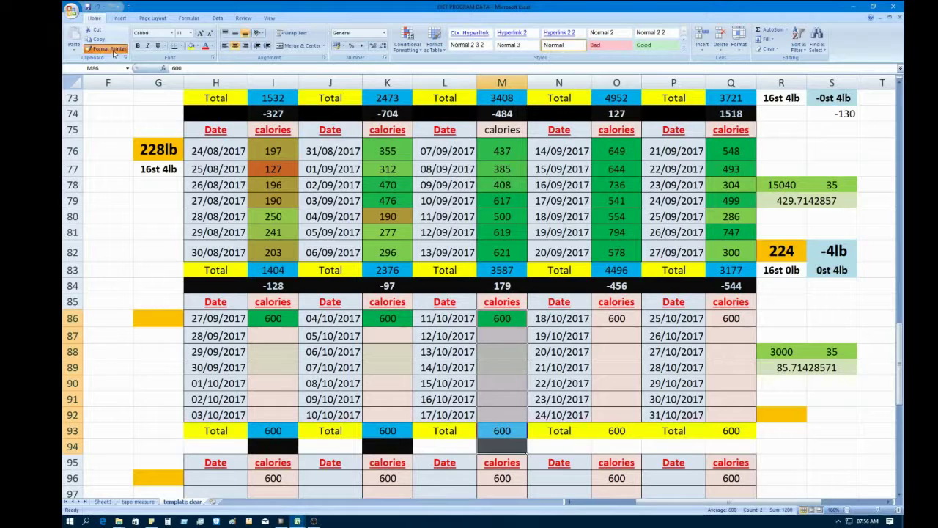
pyautogui.moveTo(615, 318); pyautogui.dragTo(619, 444)
pyautogui.click(107, 48)
pyautogui.moveTo(731, 318)
pyautogui.mouseDown()
pyautogui.moveTo(731, 454)
pyautogui.moveTo(740, 451)
pyautogui.mouseUp()
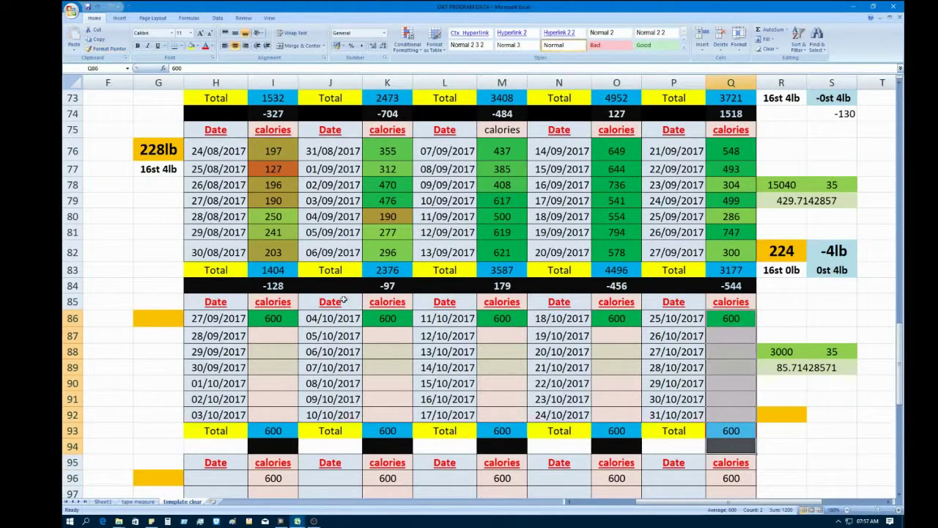
pyautogui.click(141, 394)
# Step: Clear the 27/09/2017 calories in I86 to test the weekly total in I93, and restore the value of 600
pyautogui.click(263, 320)
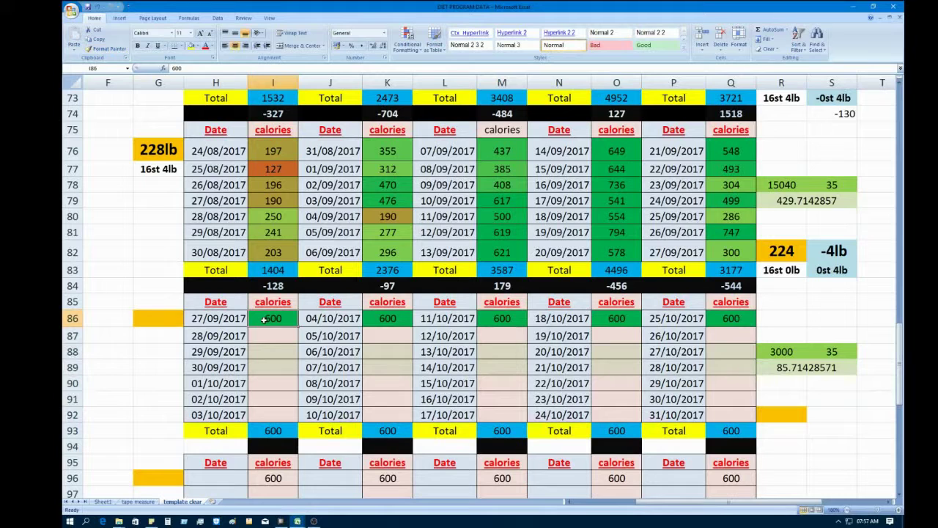
pyautogui.click(272, 434)
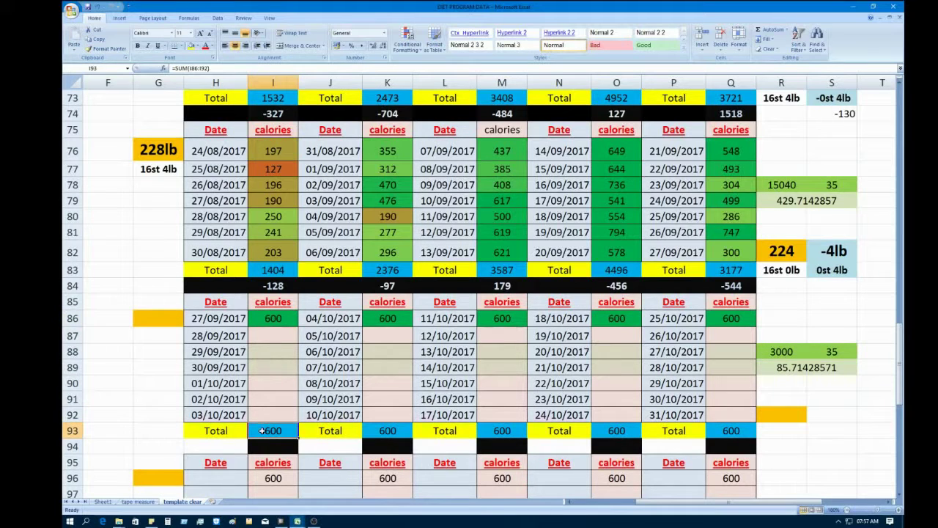
pyautogui.click(276, 324)
pyautogui.press('Delete')
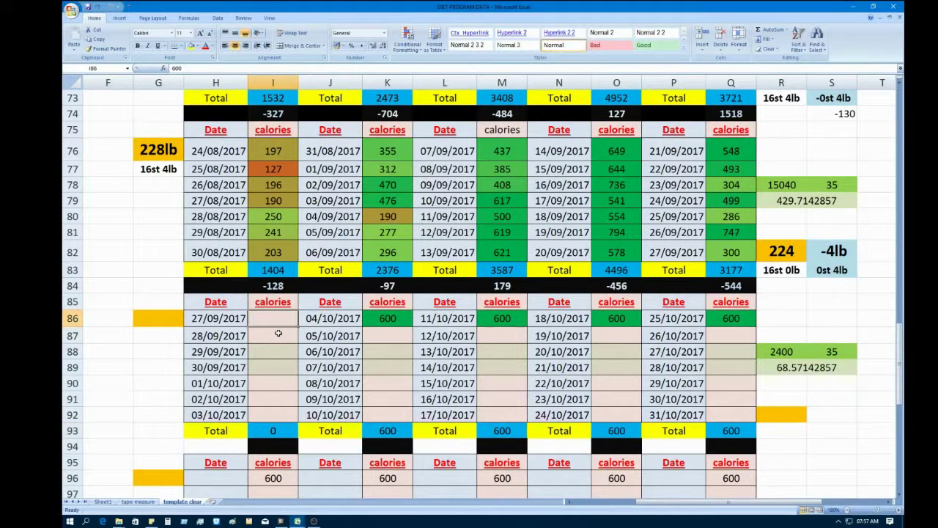
pyautogui.click(139, 395)
pyautogui.click(263, 324)
pyautogui.hotkey('ctrl', 'z')
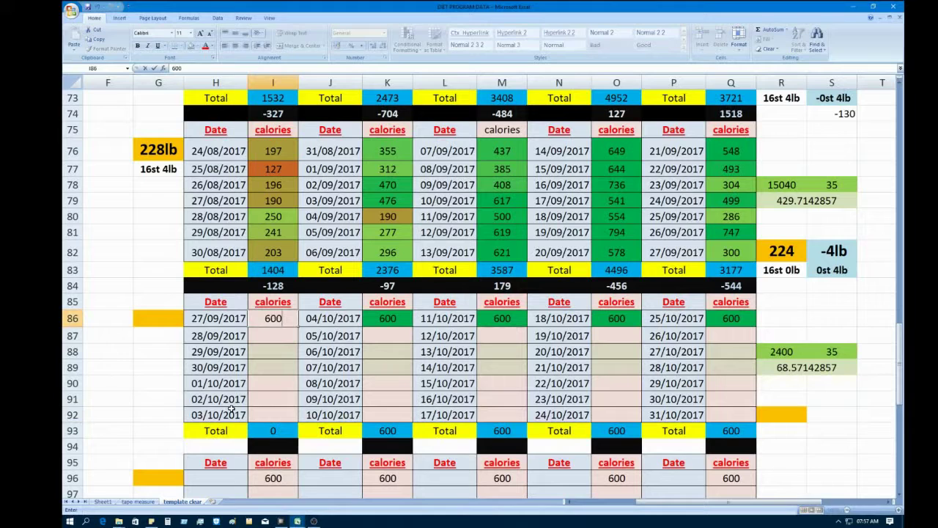
pyautogui.click(148, 396)
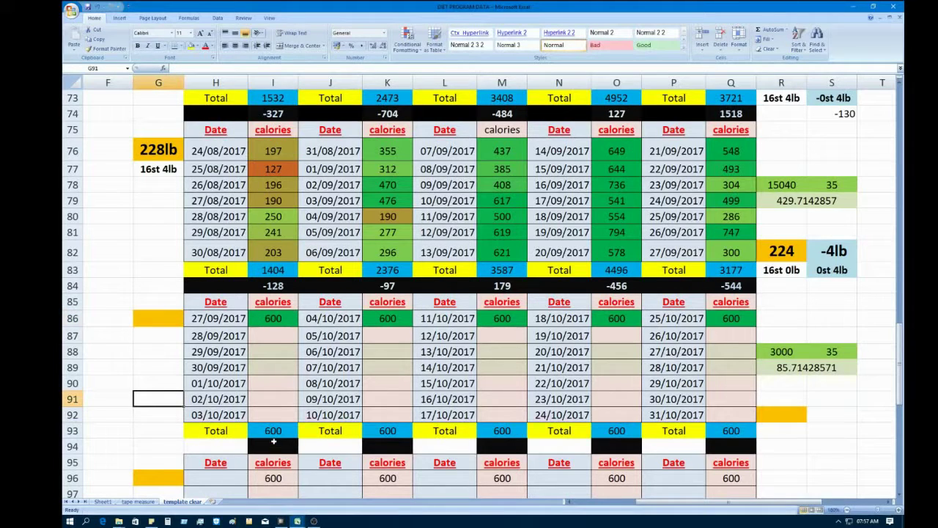
# Step: Fill the row beneath the new block's totals, H94:Q94, with black
pyautogui.moveTo(211, 447); pyautogui.dragTo(732, 444)
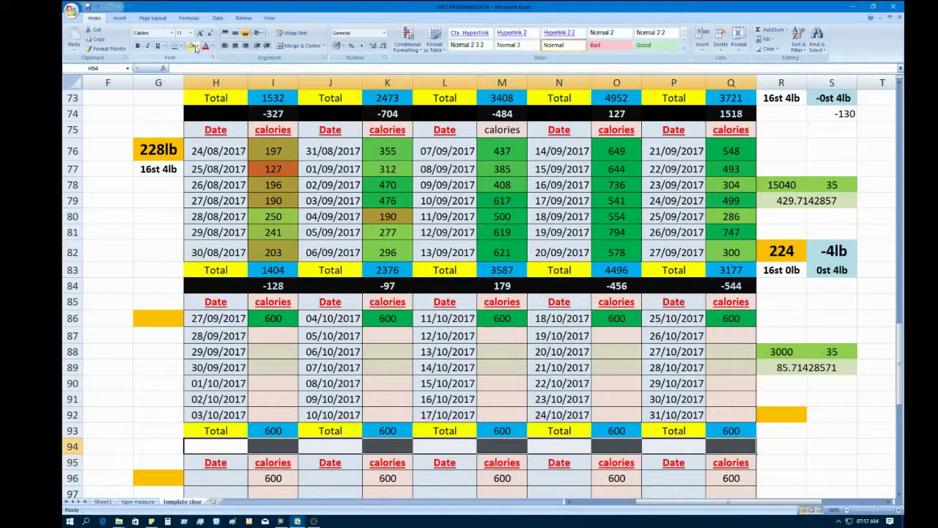
pyautogui.click(195, 47)
pyautogui.click(199, 60)
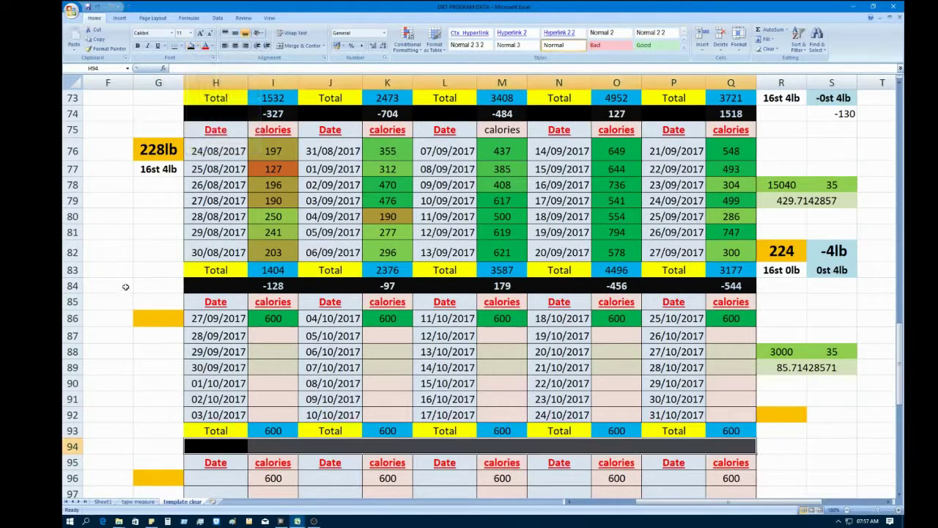
# Step: Examine how the completed block's weekly total in I83 and week-to-week difference in I84 are calculated
pyautogui.click(110, 384)
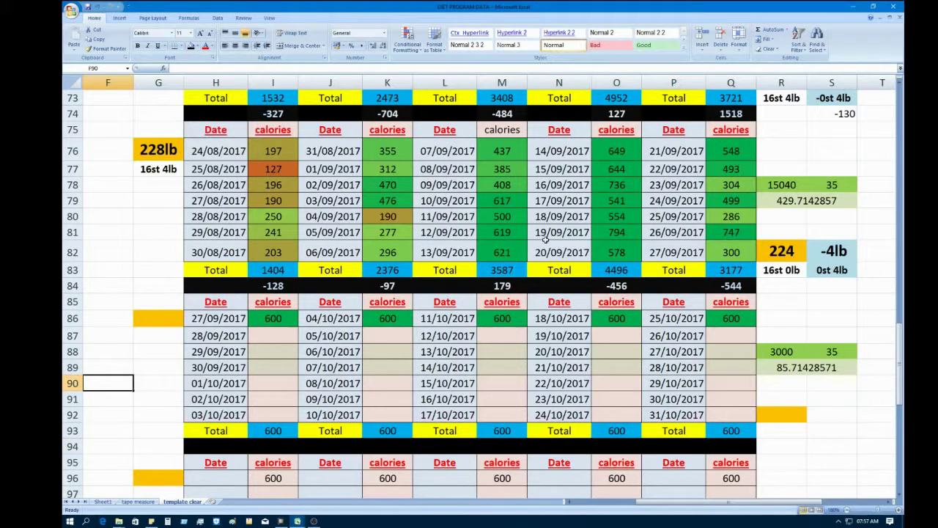
pyautogui.click(266, 447)
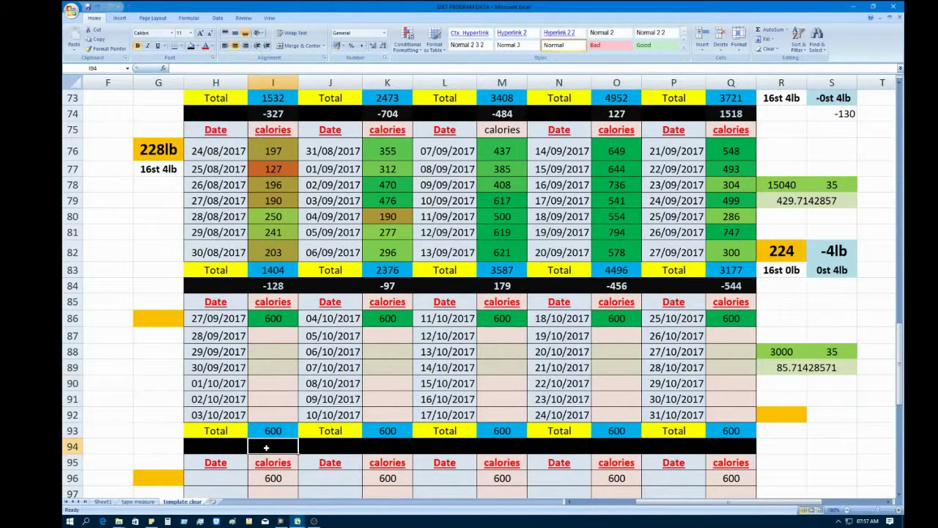
pyautogui.click(284, 270)
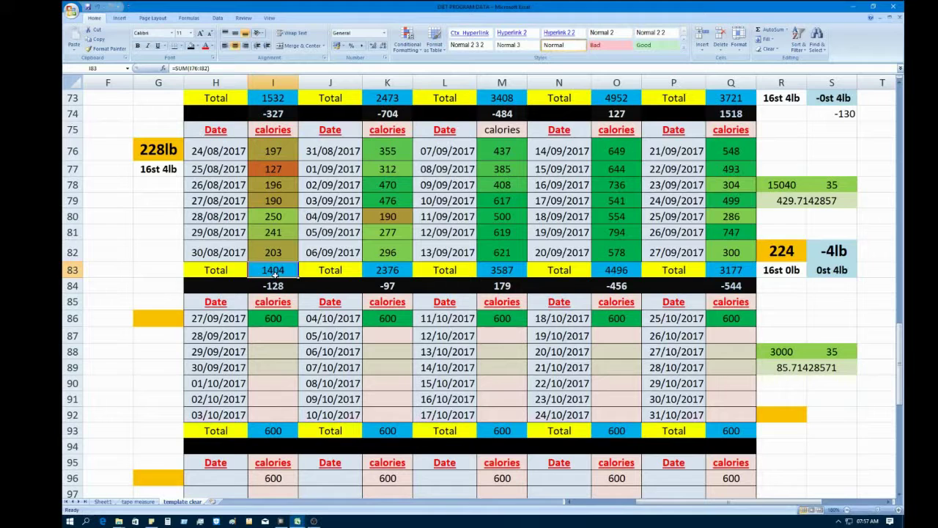
pyautogui.scroll(1, 273, 273)
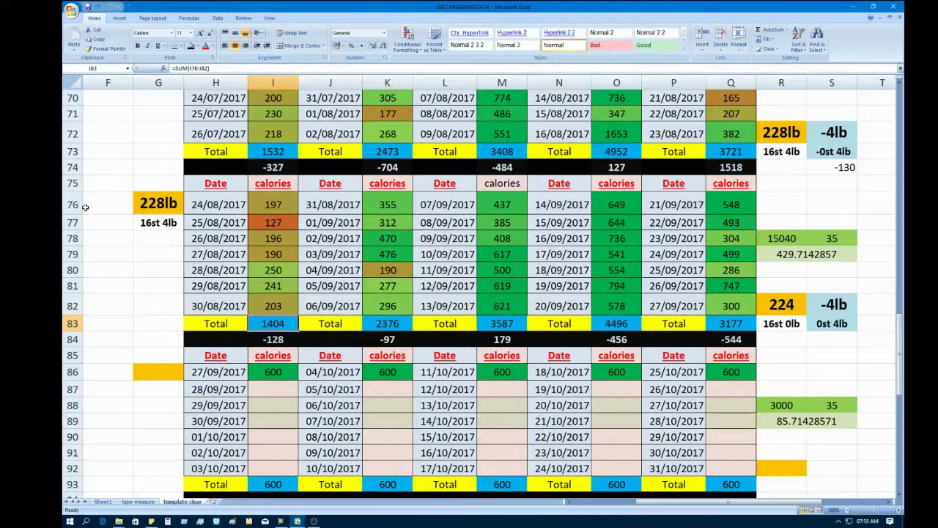
pyautogui.click(275, 207)
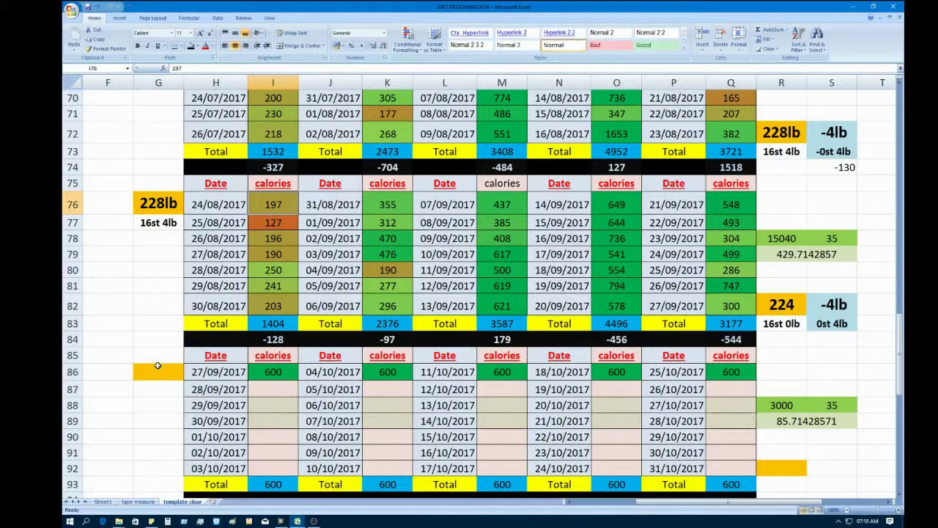
pyautogui.click(118, 322)
pyautogui.click(275, 339)
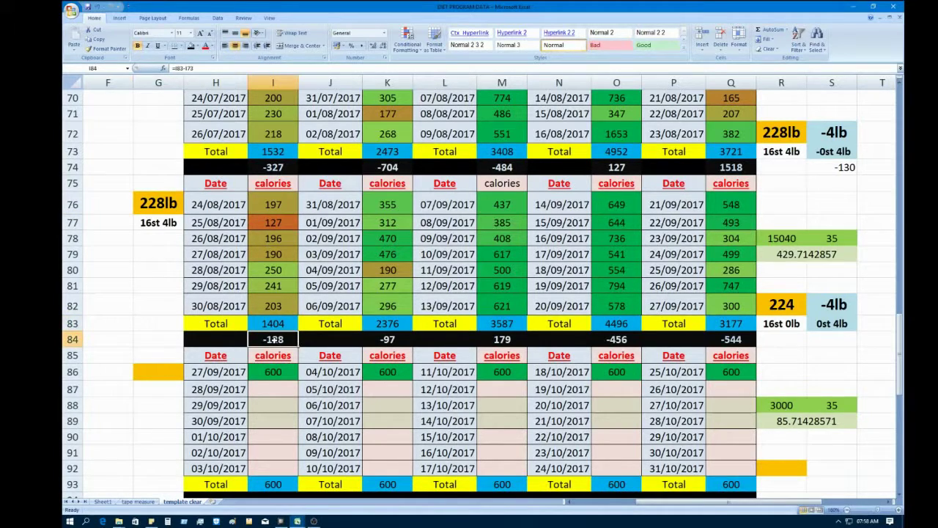
pyautogui.click(277, 322)
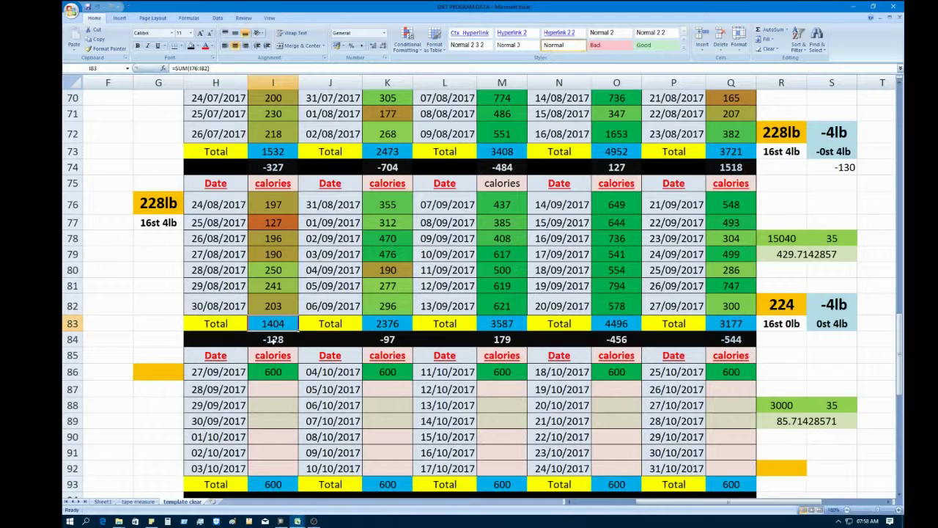
pyautogui.click(273, 340)
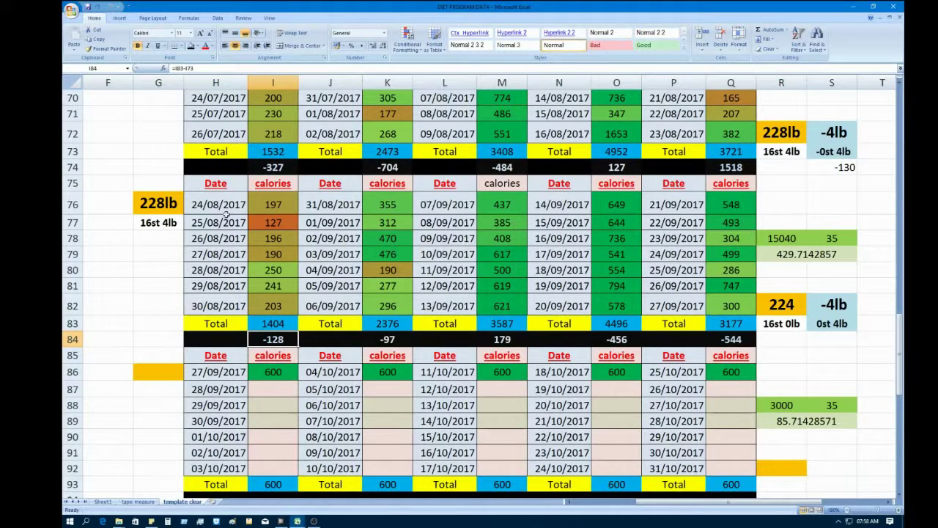
# Step: Enter the formula =I93-I83 in I94 to compare the new block's first weekly total with the previous block's
pyautogui.scroll(-2, 227, 215)
pyautogui.click(277, 401)
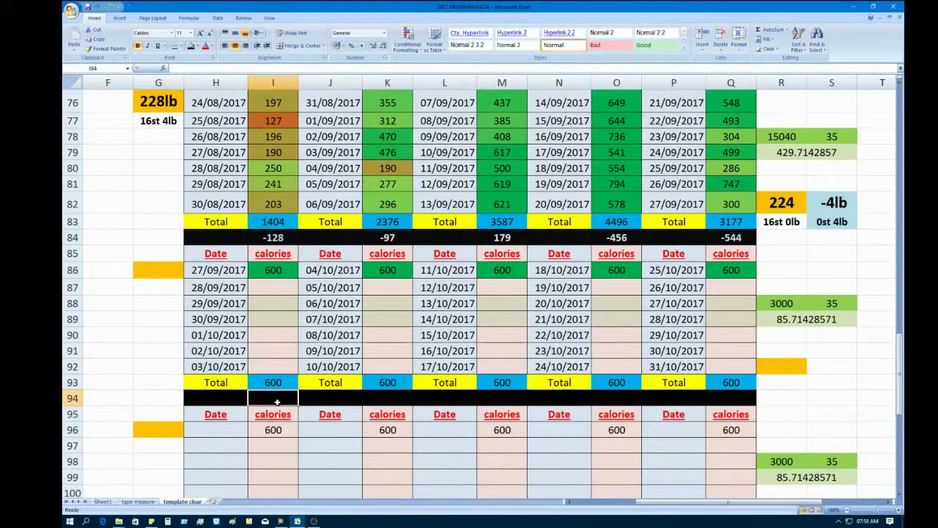
pyautogui.write('=')
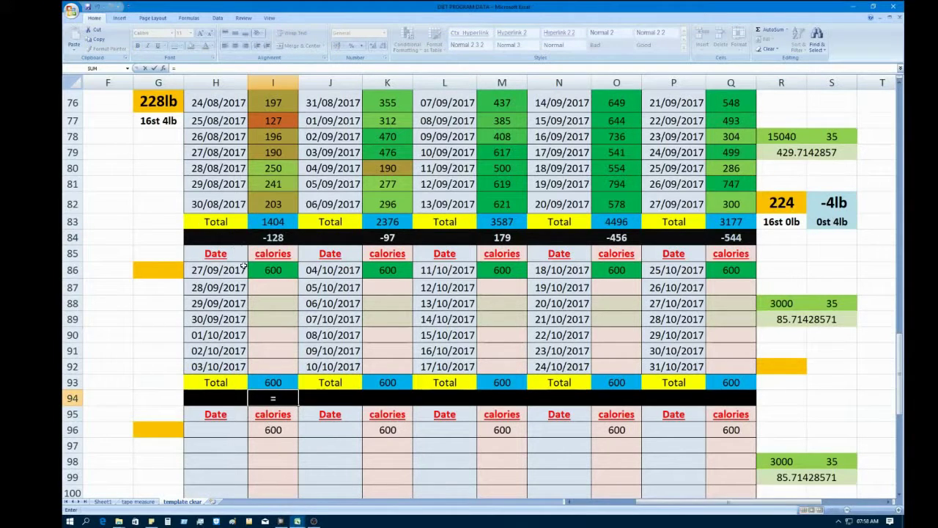
pyautogui.click(279, 382)
pyautogui.write('-')
pyautogui.click(277, 221)
pyautogui.press('Return')
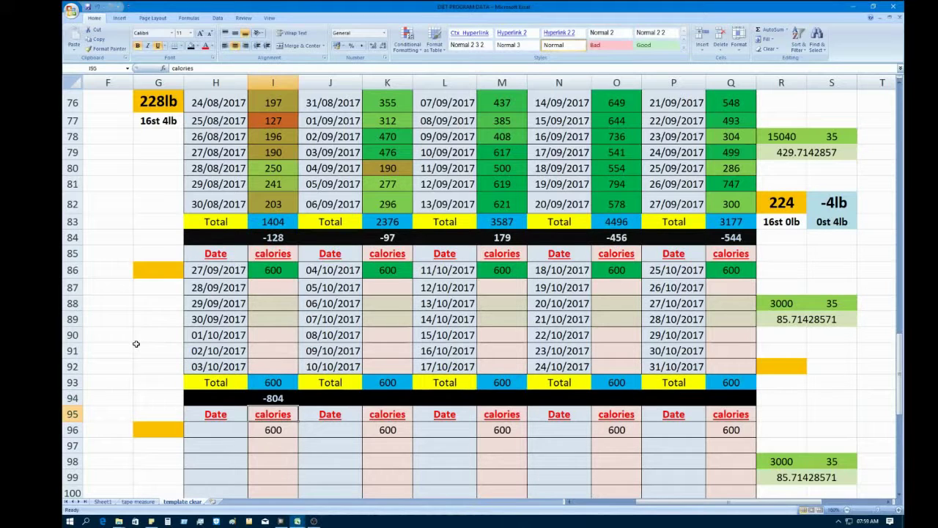
# Step: Set the 27/09/2017 calories in I86 to 0
pyautogui.click(279, 271)
pyautogui.write('0')
pyautogui.click(138, 354)
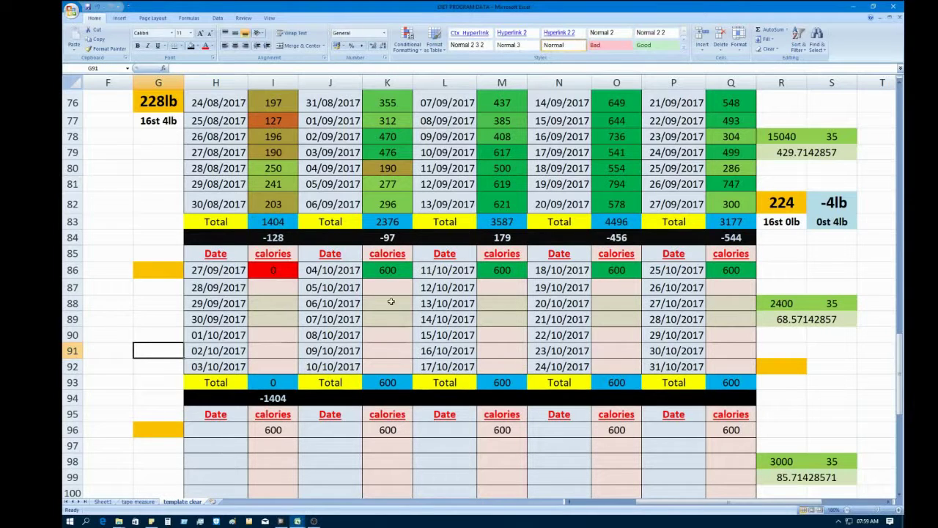
# Step: Enter the formula =K93-K83 in K94 for the second week's calorie difference
pyautogui.click(392, 400)
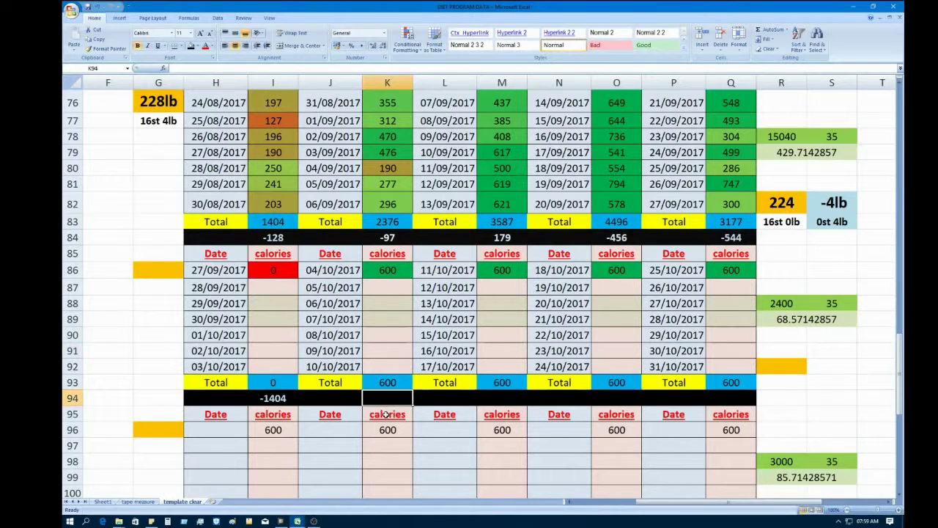
pyautogui.write('=')
pyautogui.click(391, 382)
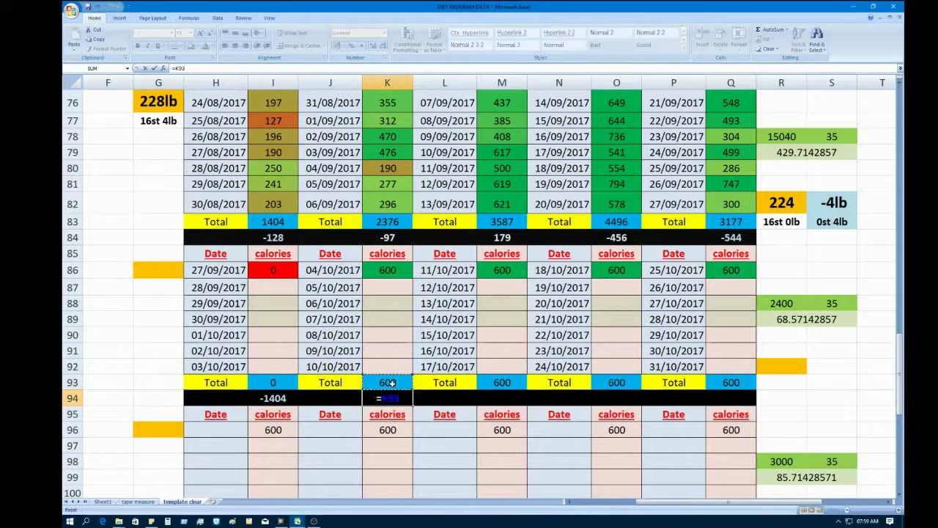
pyautogui.write('-')
pyautogui.click(386, 223)
pyautogui.press('Return')
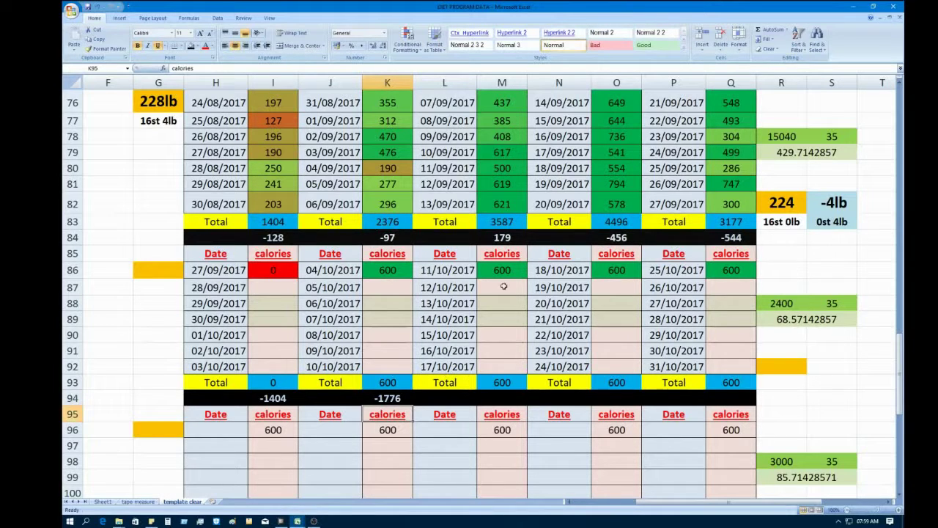
# Step: Enter the formula =M93-M83 in M94 for the third week's calorie difference
pyautogui.click(518, 398)
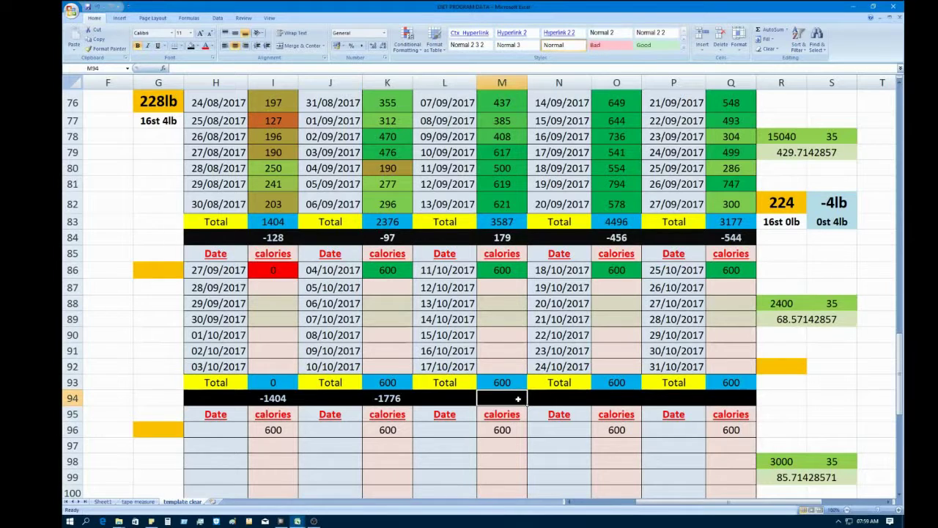
pyautogui.write('=')
pyautogui.click(497, 385)
pyautogui.write('-')
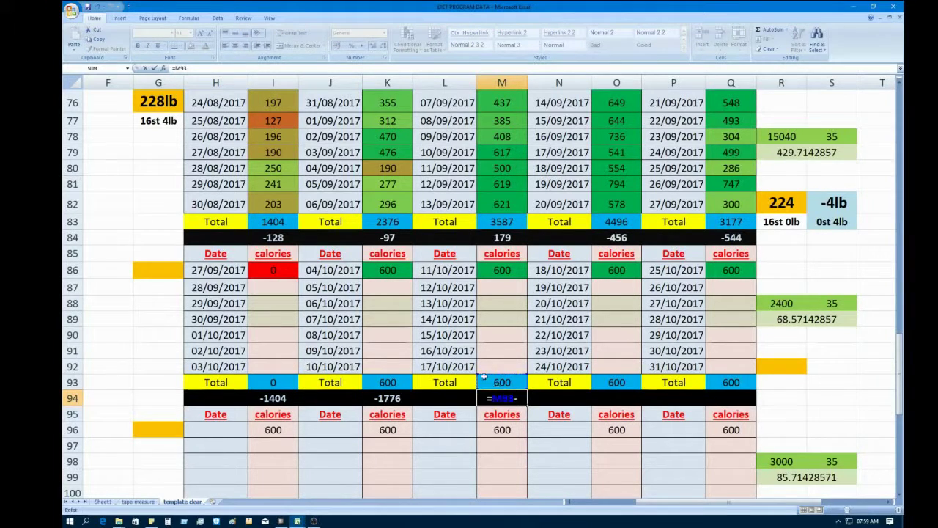
pyautogui.click(504, 227)
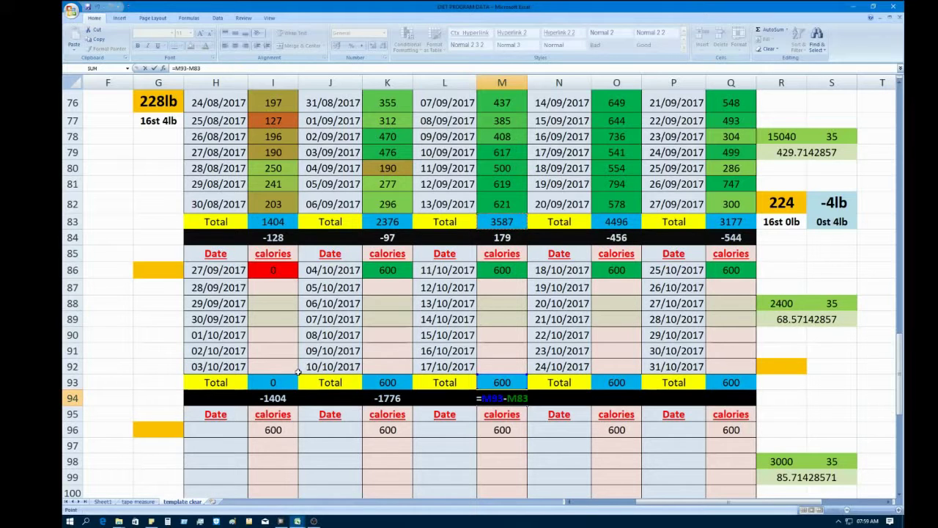
pyautogui.press('Return')
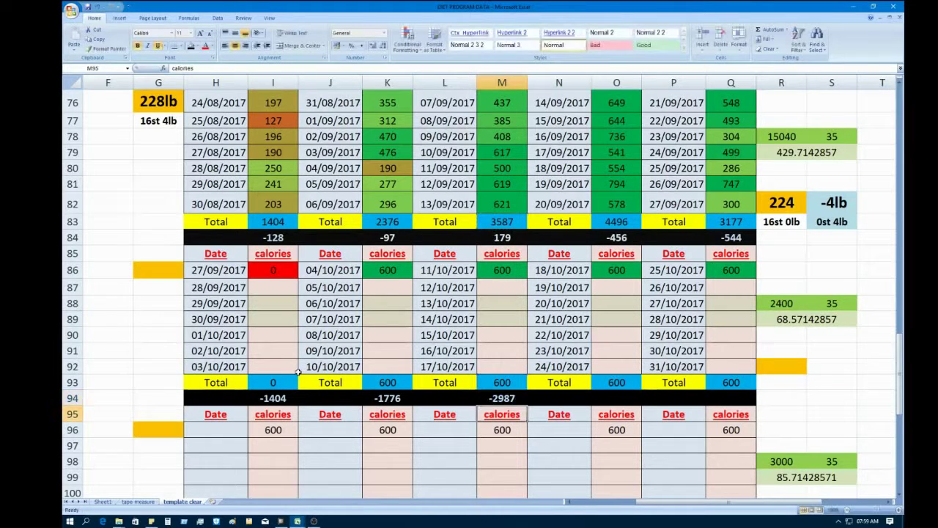
# Step: Enter the formula =O93-O83 in O94 for the fourth week's calorie difference
pyautogui.click(620, 398)
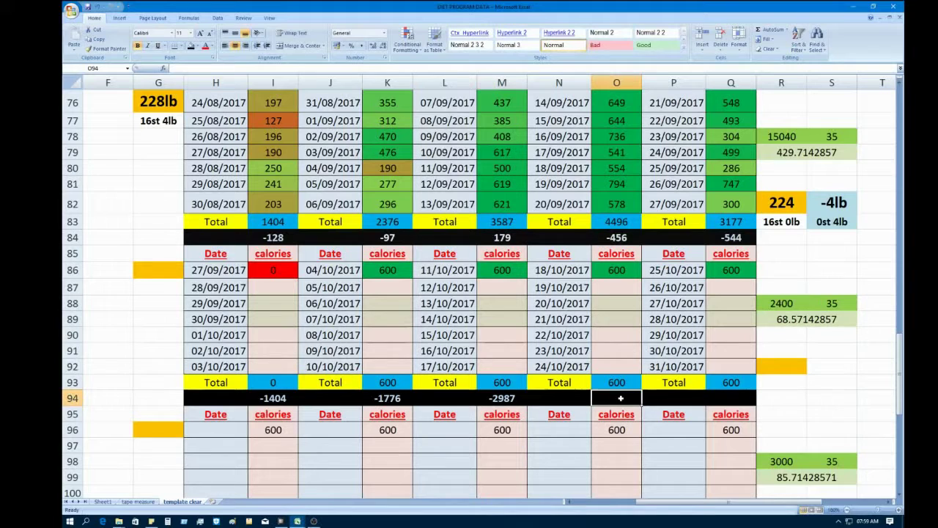
pyautogui.write('=')
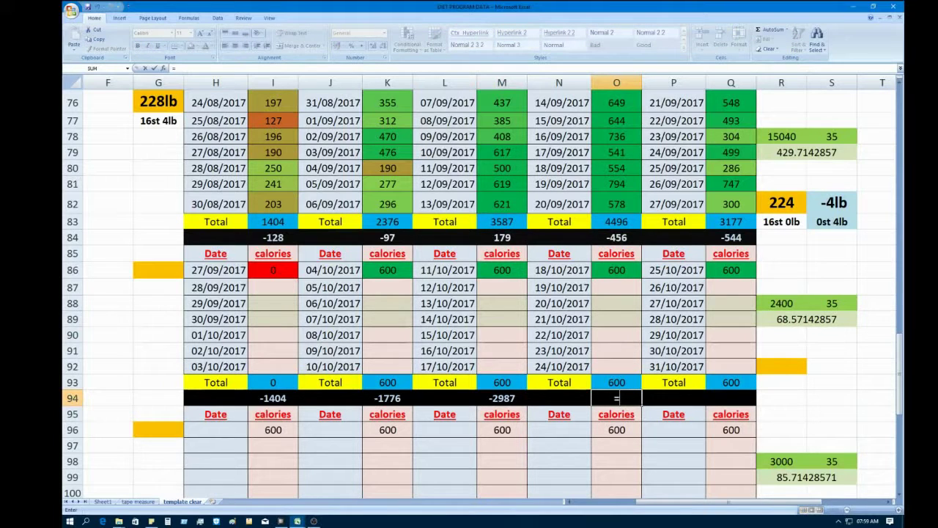
pyautogui.click(603, 382)
pyautogui.write('-')
pyautogui.click(618, 221)
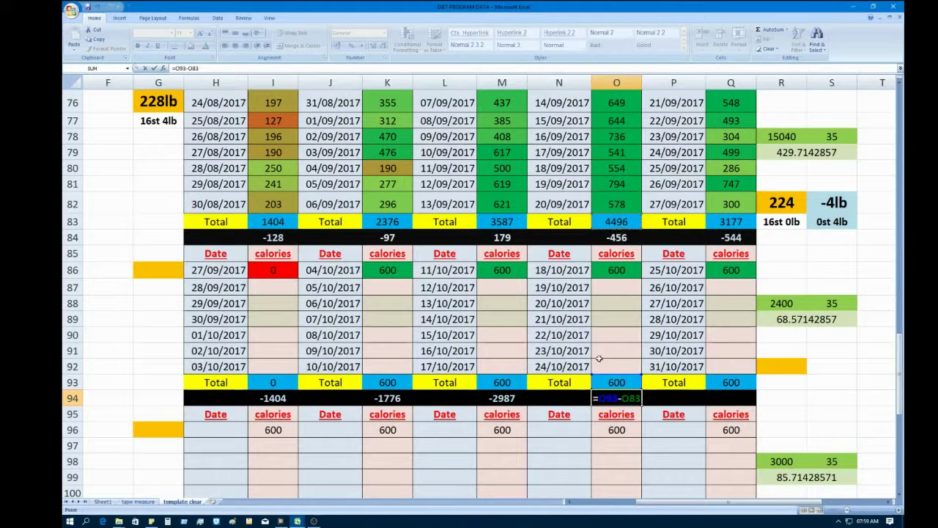
pyautogui.press('Return')
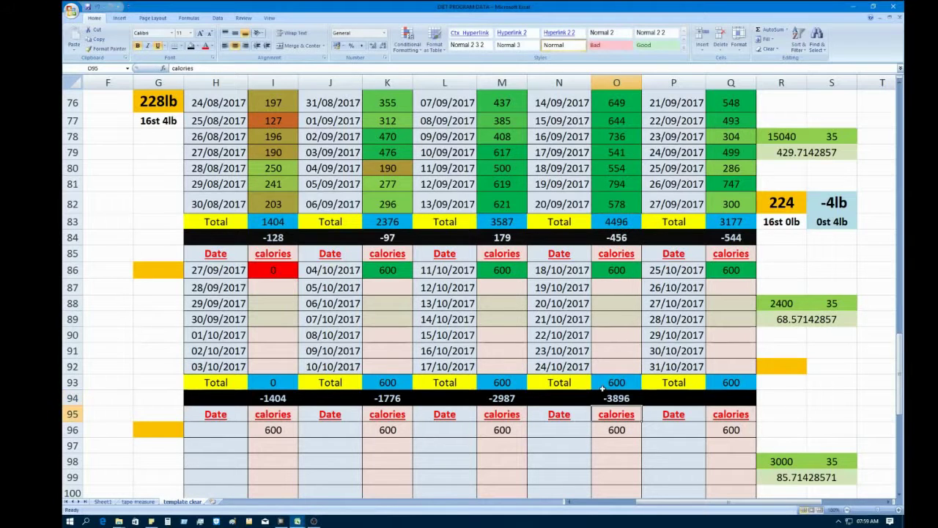
# Step: Enter the formula =Q93-Q83 in Q94 for the fifth week's calorie difference
pyautogui.click(743, 401)
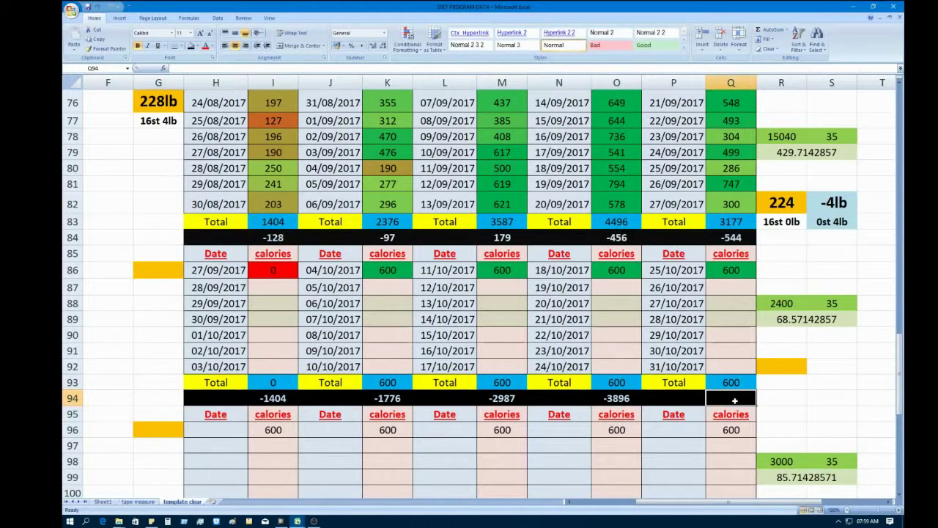
pyautogui.write('=')
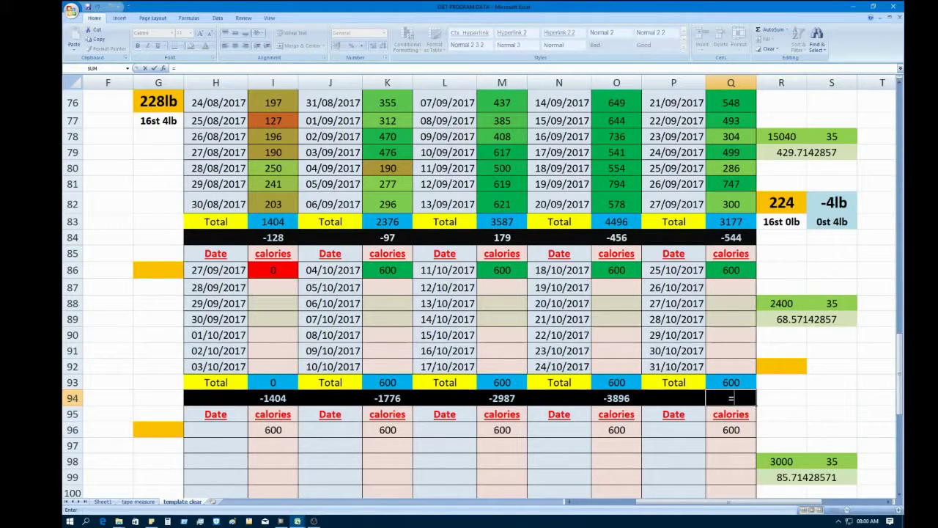
pyautogui.click(733, 382)
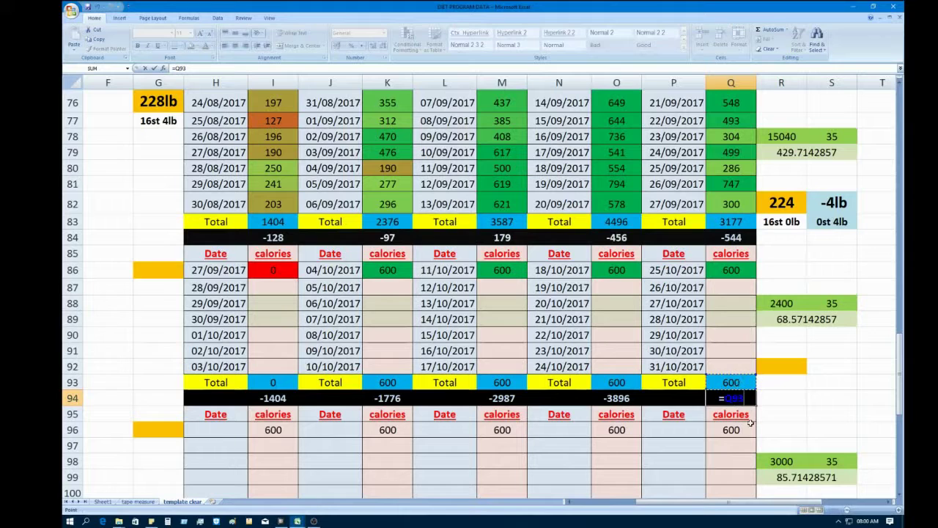
pyautogui.write('-')
pyautogui.click(740, 221)
pyautogui.press('Return')
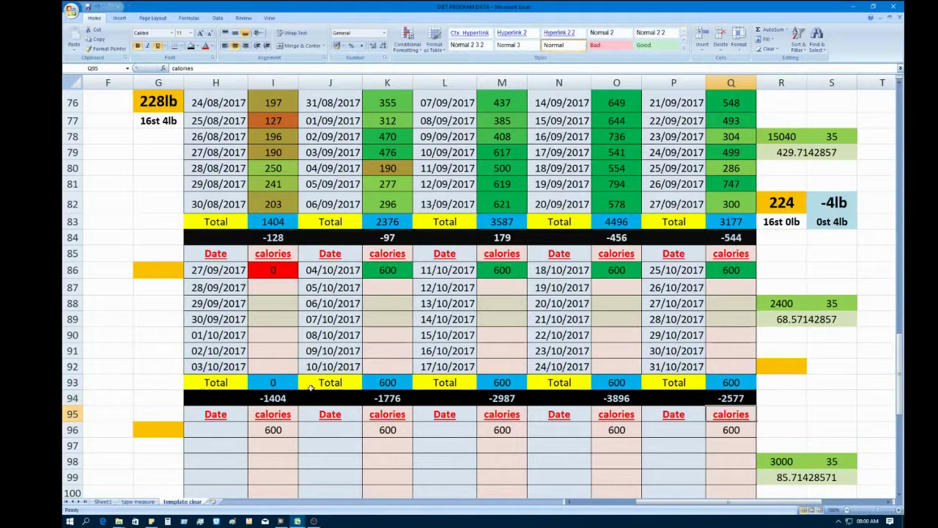
pyautogui.click(115, 336)
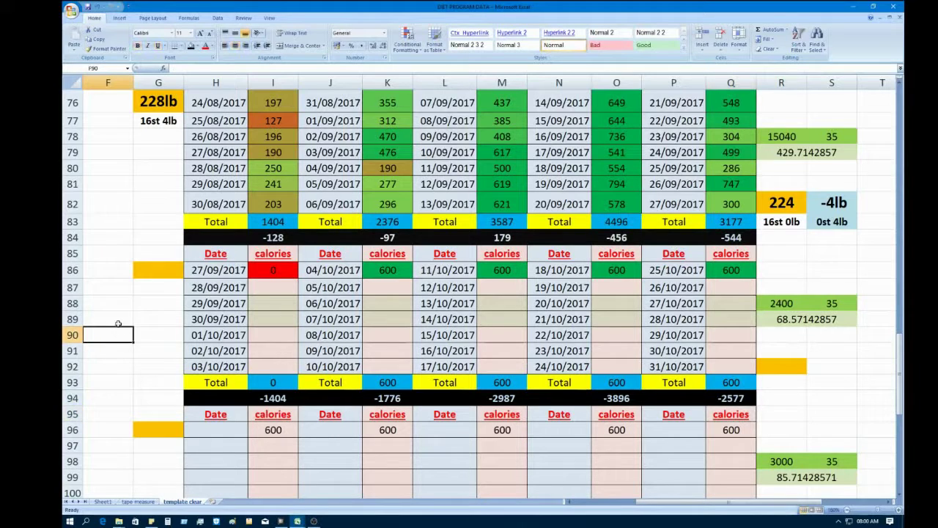
# Step: Copy the completed block's final weight cells R82:R83 into G86:G87 as the new block's starting weight
pyautogui.moveTo(787, 203); pyautogui.dragTo(781, 224)
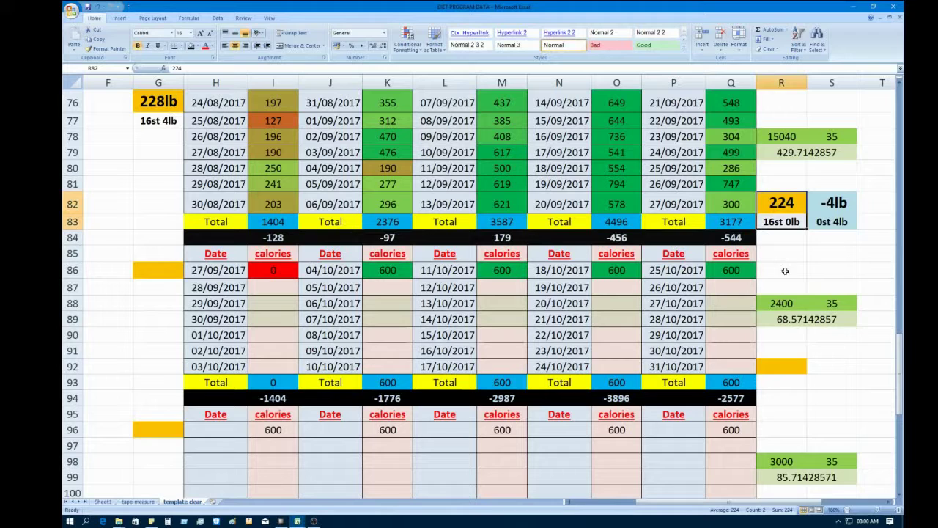
pyautogui.rightClick(792, 213)
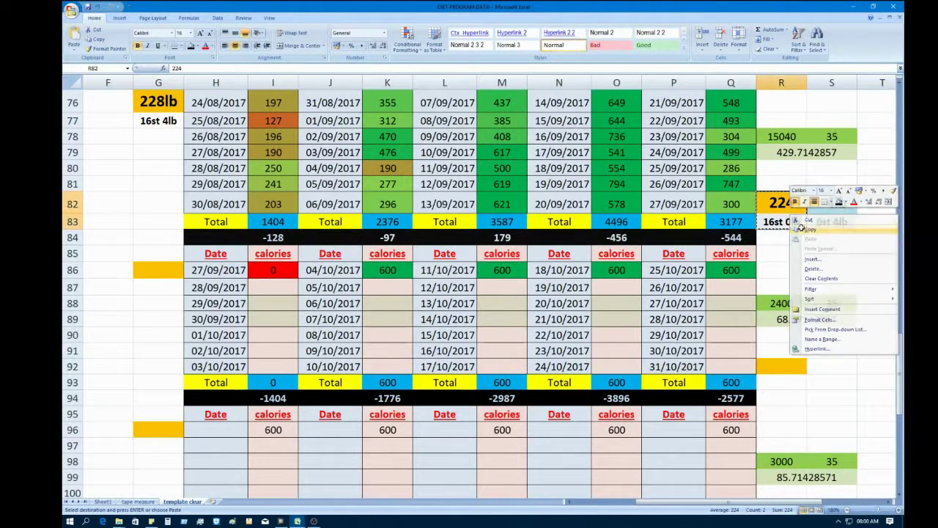
pyautogui.click(804, 231)
pyautogui.moveTo(140, 278); pyautogui.dragTo(146, 287)
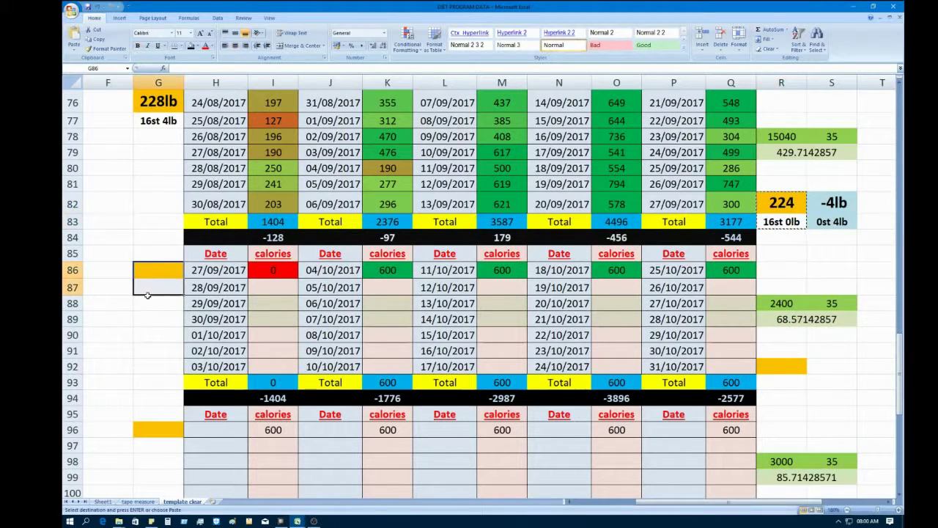
pyautogui.click(74, 38)
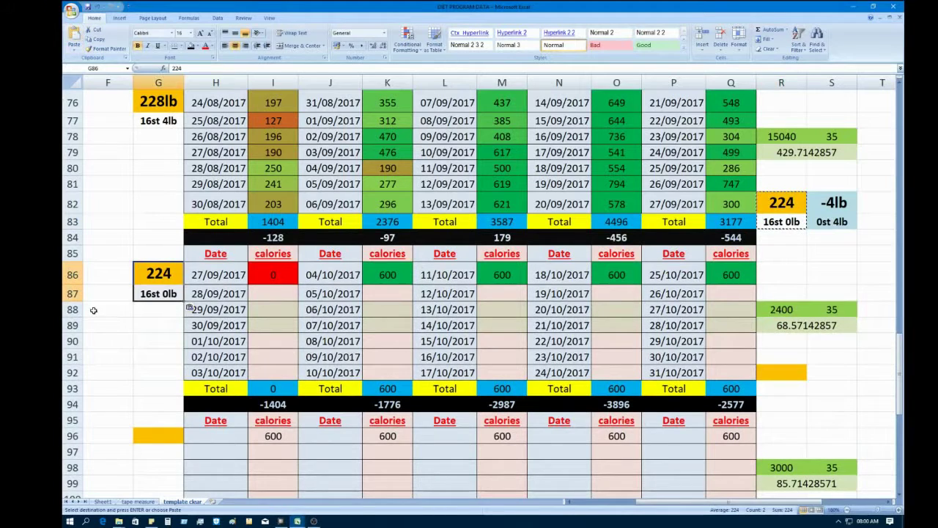
pyautogui.click(129, 333)
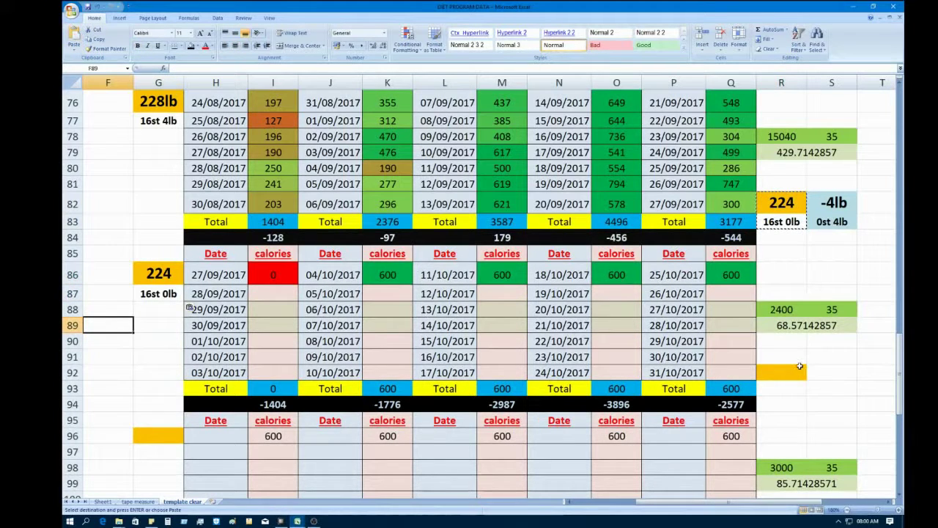
# Step: Clear the 27/09/2017 calories in Q82 at the end of the completed block
pyautogui.click(737, 196)
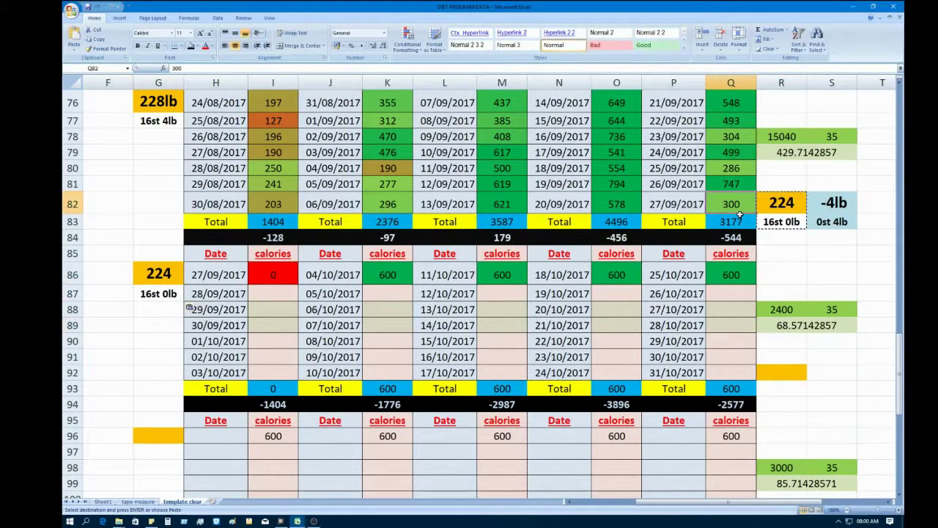
pyautogui.press('BackSpace')
pyautogui.click(837, 388)
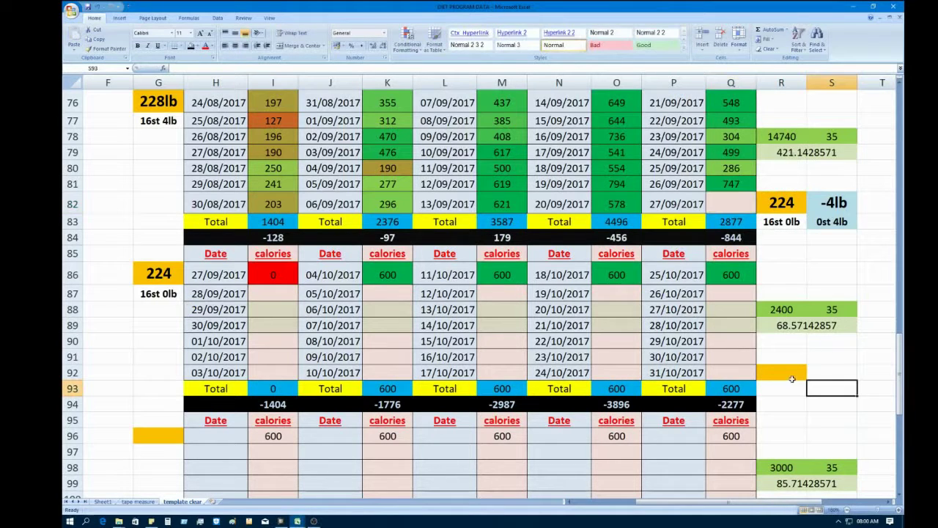
pyautogui.click(176, 359)
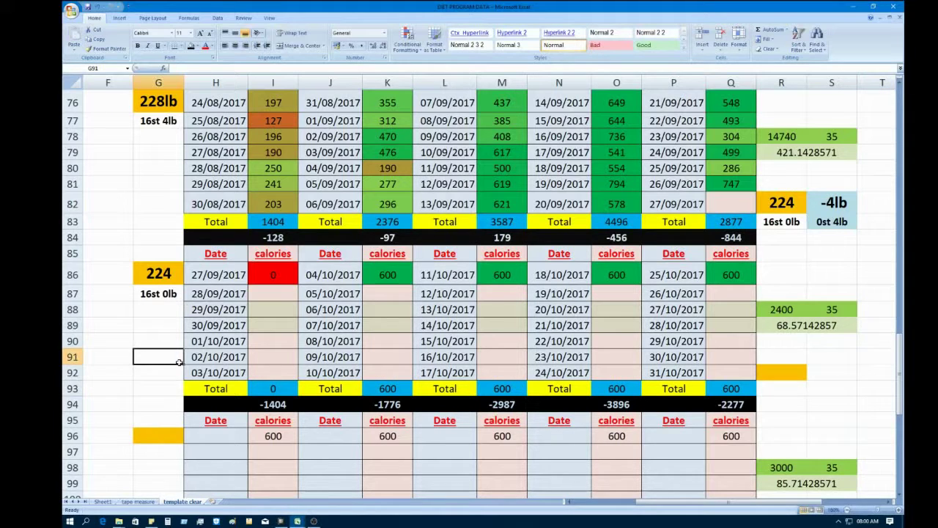
pyautogui.click(381, 280)
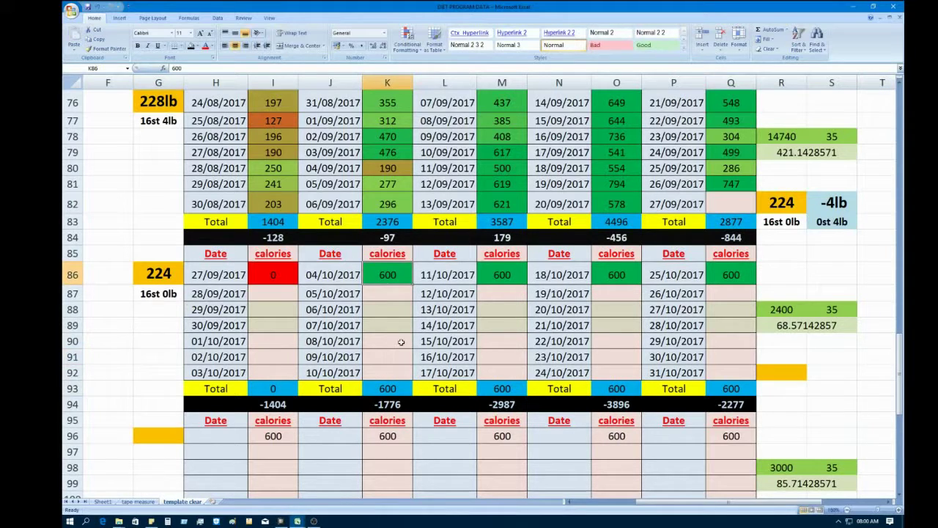
pyautogui.write('0')
pyautogui.click(501, 276)
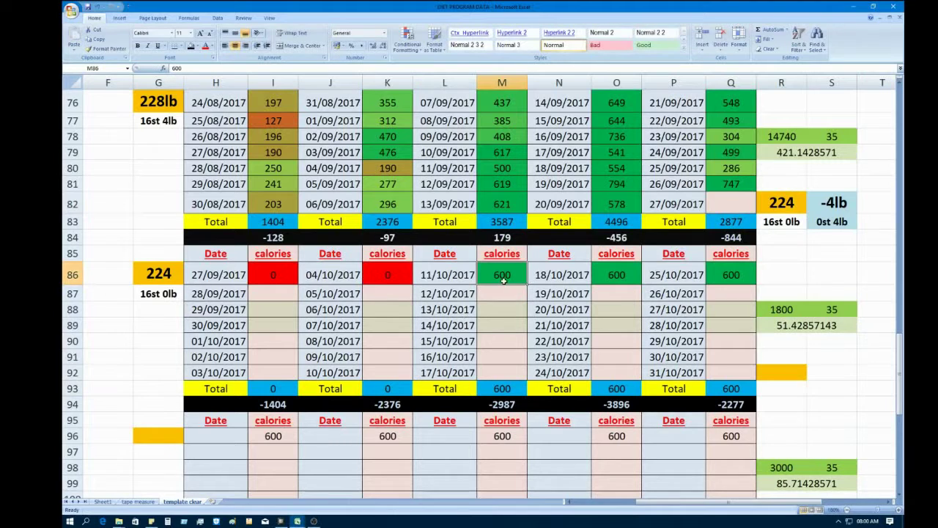
# Step: Clear the placeholder calories from K86, M86, O86 and Q86 in the new block's first row
pyautogui.click(393, 274)
pyautogui.press('BackSpace')
pyautogui.click(506, 272)
pyautogui.press('BackSpace')
pyautogui.click(629, 276)
pyautogui.press('BackSpace')
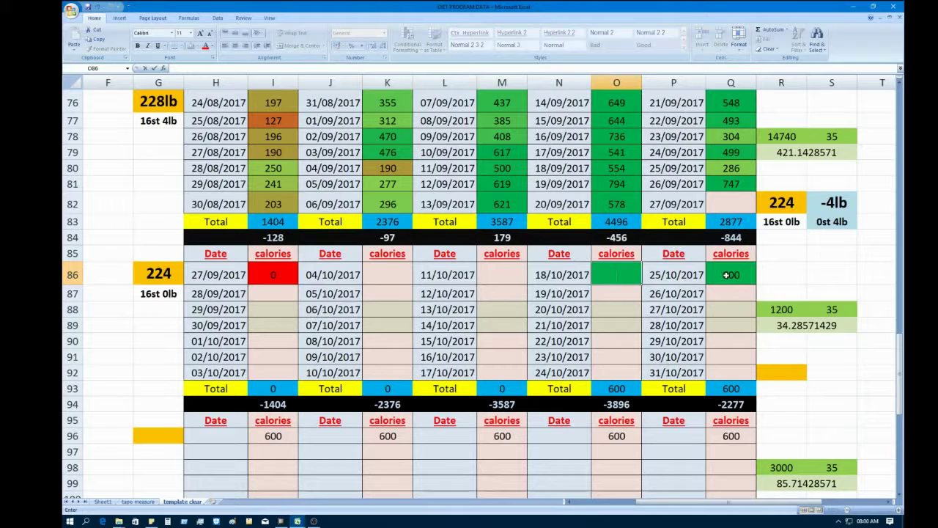
pyautogui.click(725, 275)
pyautogui.press('BackSpace')
pyautogui.click(111, 342)
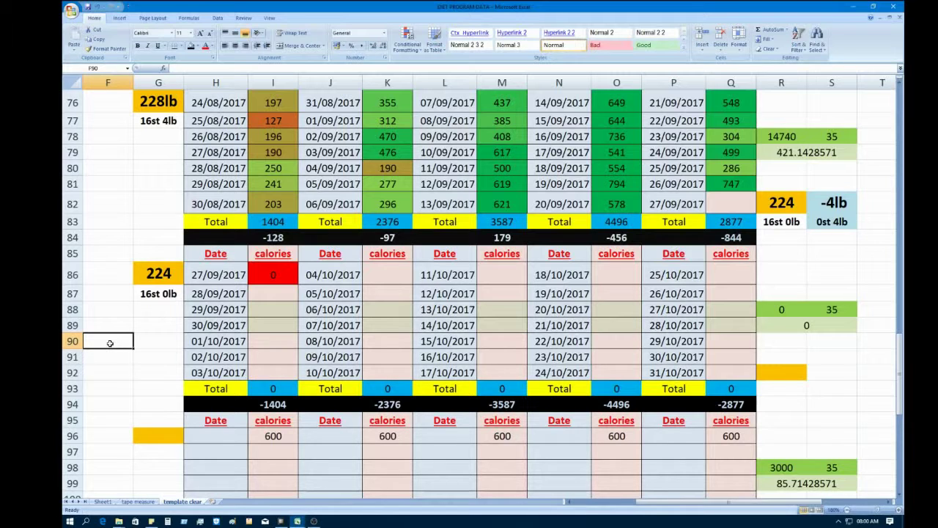
# Step: Switch to the my total weight loss workbook and enlarge the view to examine its weight chart, summary and dated weights
pyautogui.scroll(2, 112, 342)
pyautogui.scroll(-1, 118, 318)
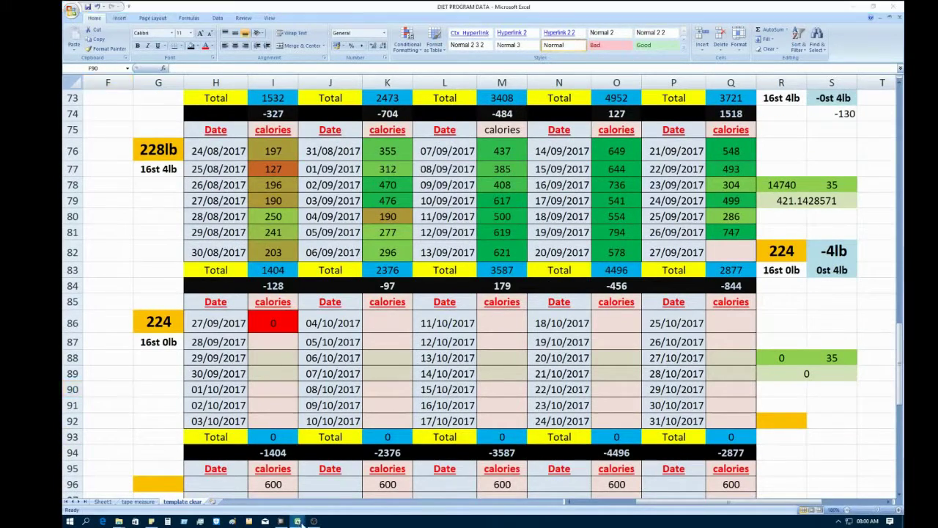
pyautogui.moveTo(298, 521)
pyautogui.click(258, 478)
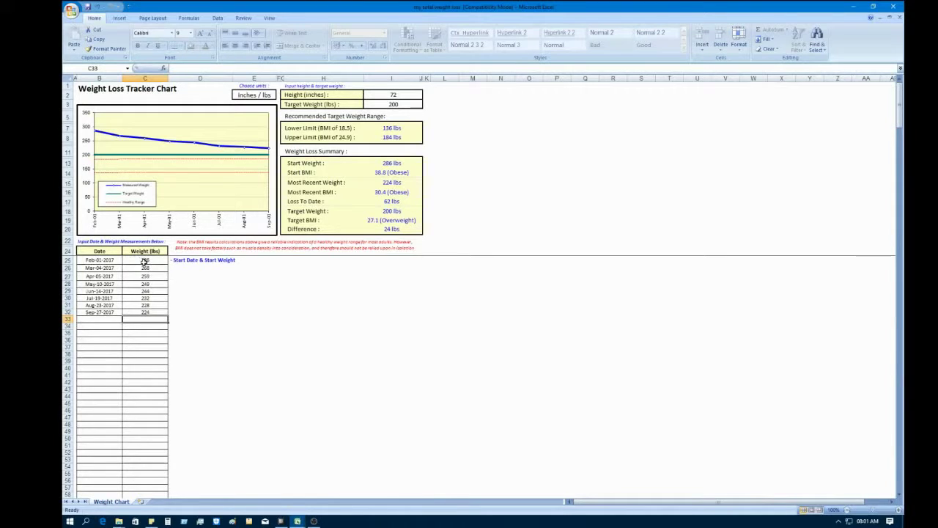
pyautogui.click(900, 510)
pyautogui.click(900, 509)
pyautogui.click(900, 509)
pyautogui.click(900, 509)
pyautogui.click(900, 510)
pyautogui.click(900, 510)
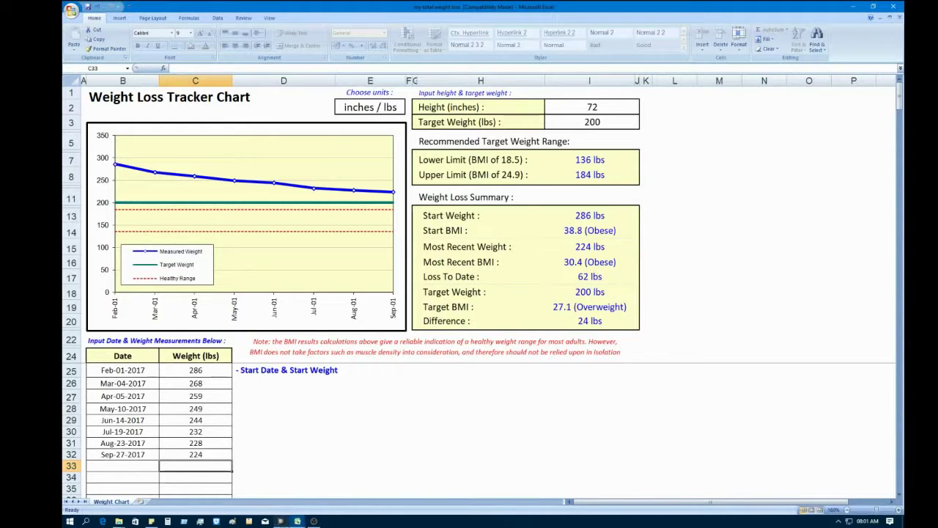
# Step: Return to the DIET PROGRAM DATA workbook and examine the 27/09/2017 food, calories, activity and burn table down to its offset
pyautogui.click(296, 521)
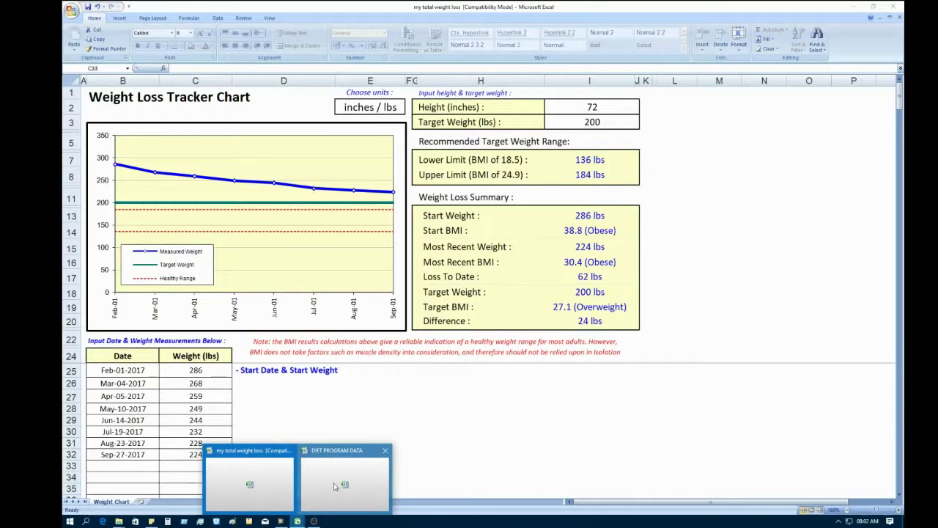
pyautogui.click(334, 487)
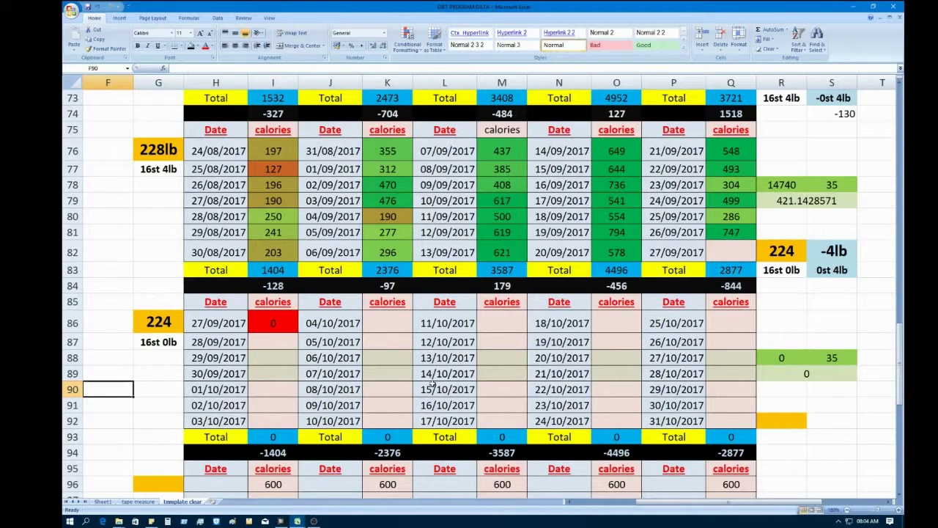
pyautogui.moveTo(645, 503); pyautogui.dragTo(596, 509)
pyautogui.scroll(-3, 481, 387)
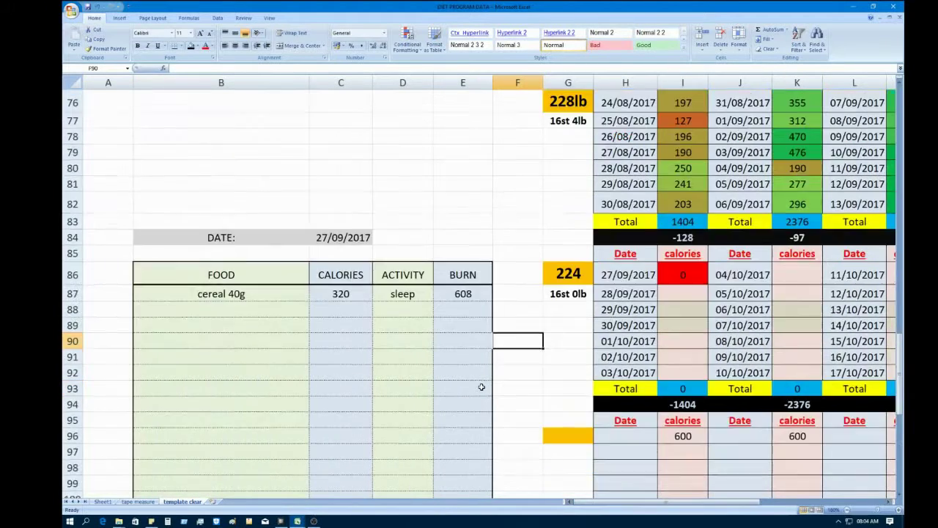
pyautogui.scroll(-1, 481, 387)
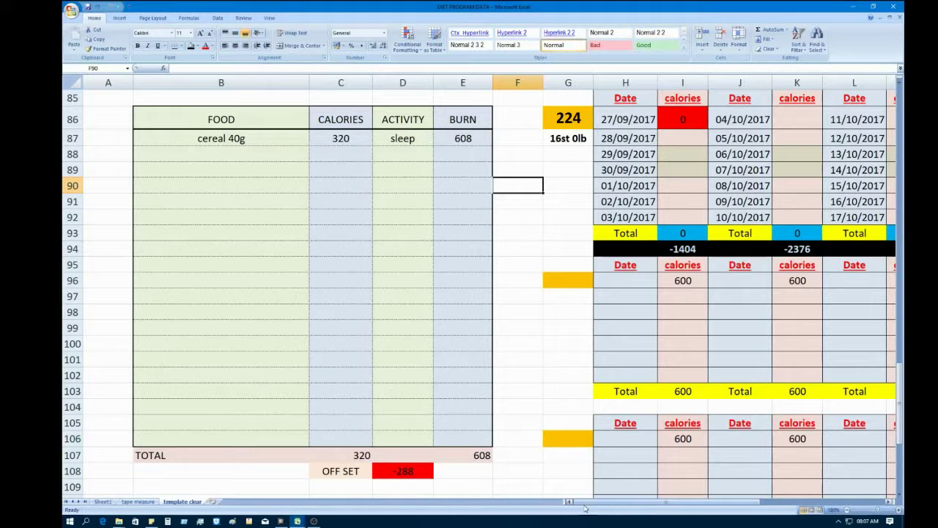
# Step: Return to the calorie blocks and use Calculator to divide the 24/08/2017 week's total, 1404, by 7 for its daily average
pyautogui.moveTo(584, 503); pyautogui.dragTo(640, 506)
pyautogui.scroll(5, 576, 395)
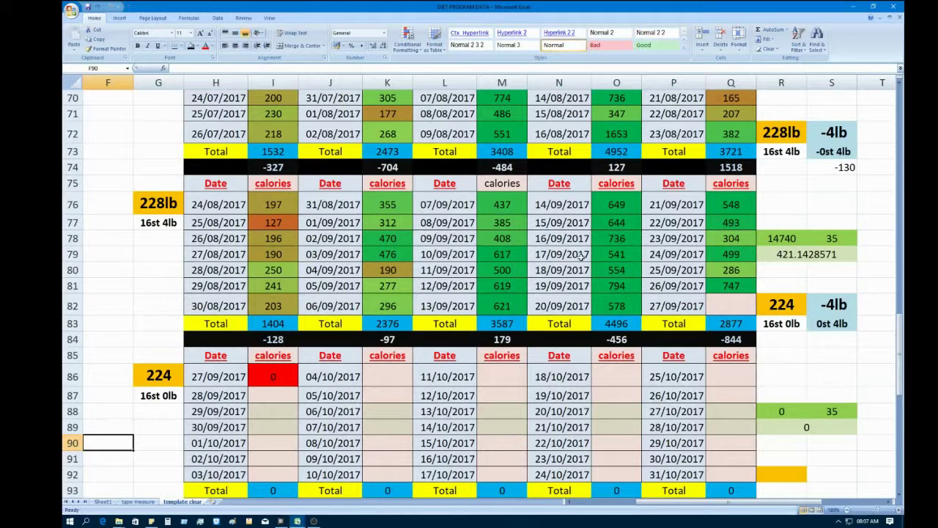
pyautogui.scroll(2, 307, 205)
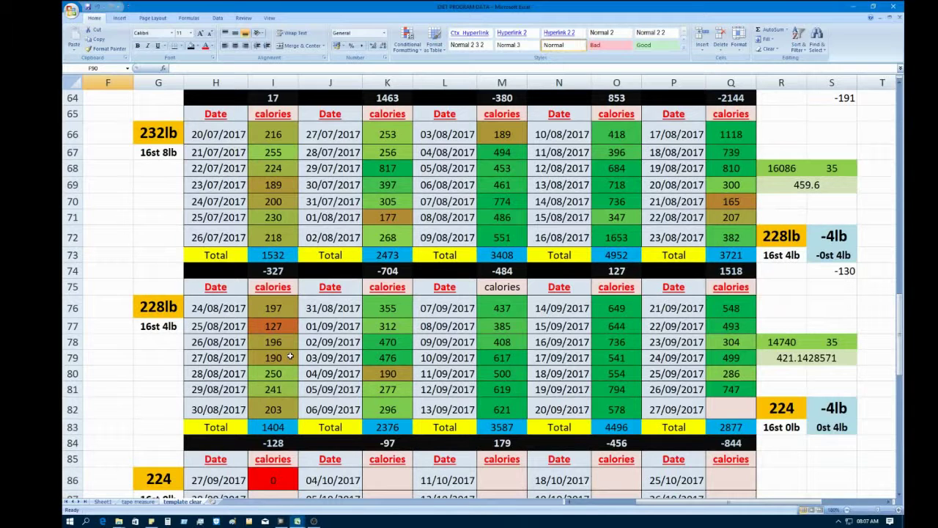
pyautogui.scroll(-2, 315, 351)
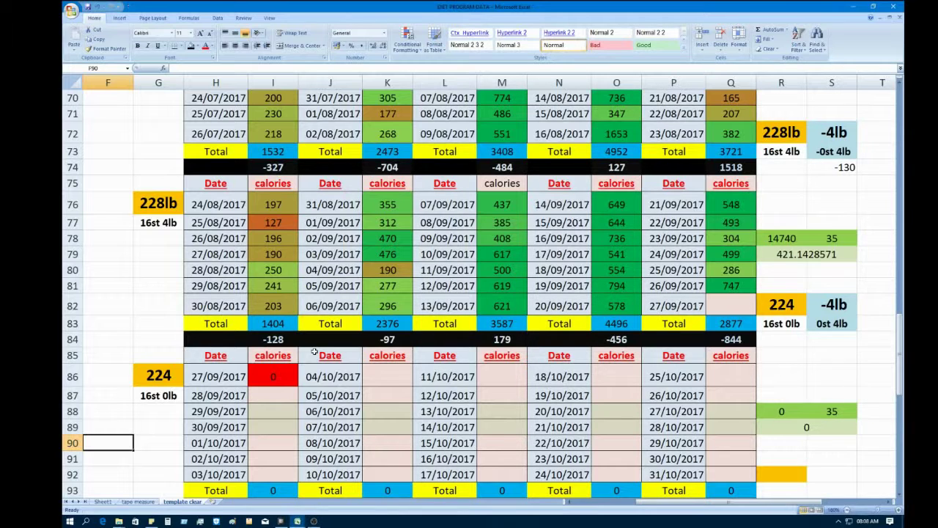
pyautogui.scroll(-1, 314, 352)
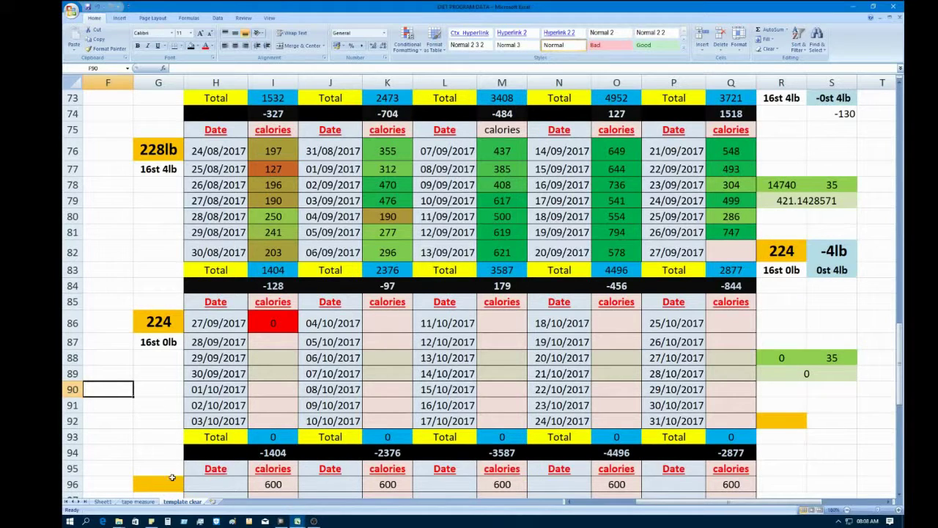
pyautogui.click(168, 521)
pyautogui.moveTo(132, 156); pyautogui.dragTo(508, 196)
pyautogui.click(469, 374)
pyautogui.click(470, 351)
pyautogui.click(504, 396)
pyautogui.click(470, 351)
pyautogui.click(574, 306)
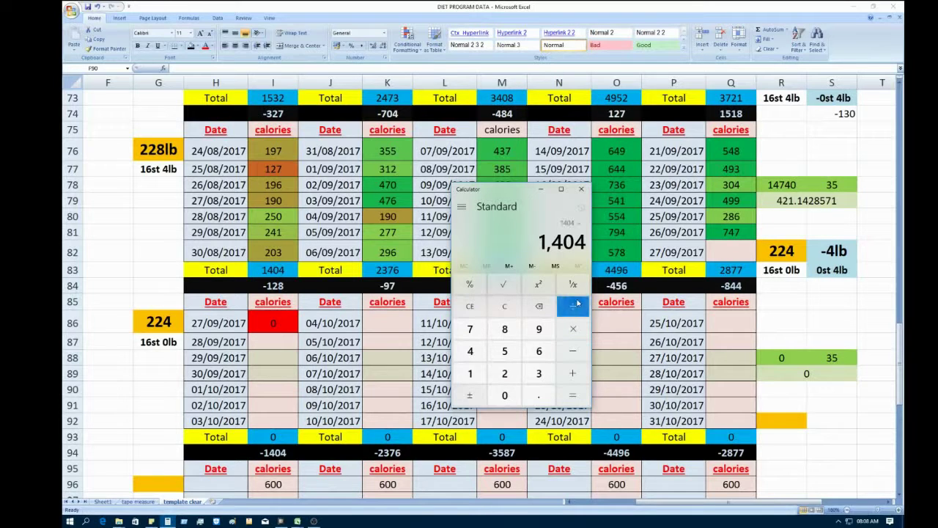
pyautogui.click(470, 328)
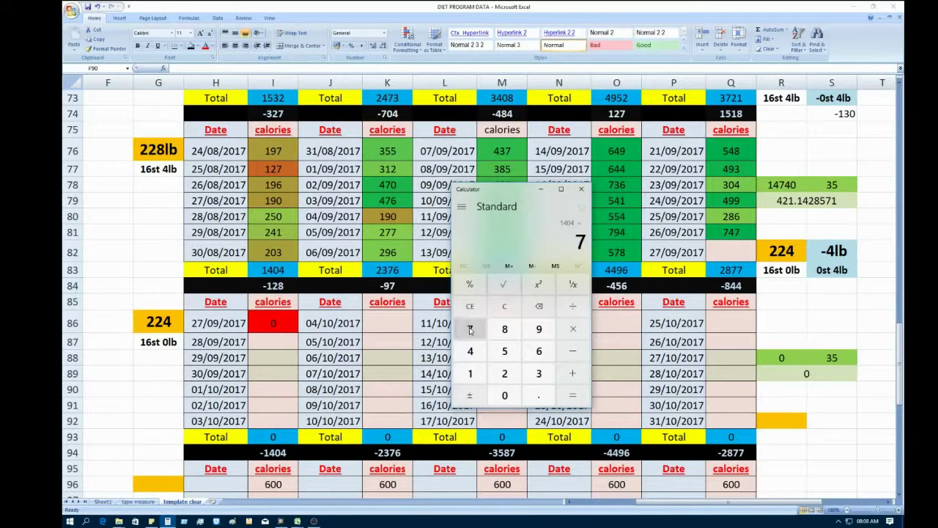
pyautogui.click(572, 396)
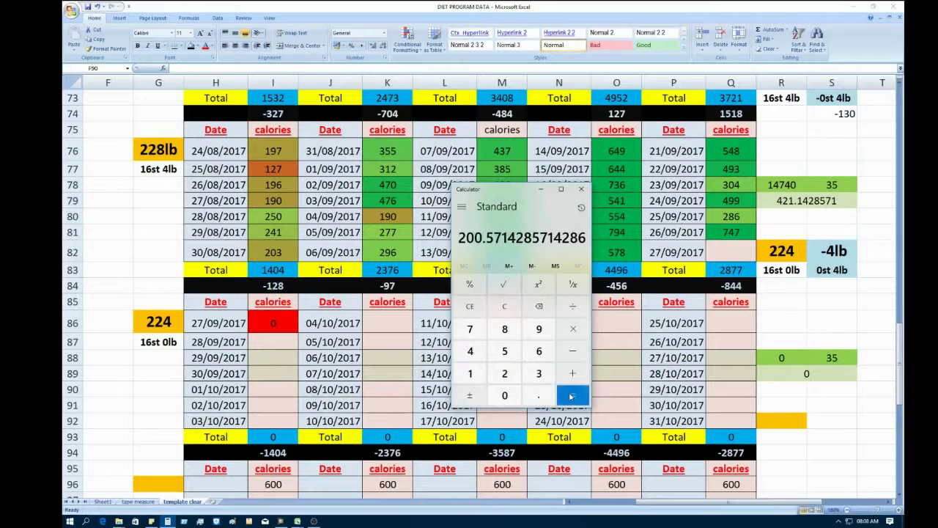
pyautogui.click(581, 189)
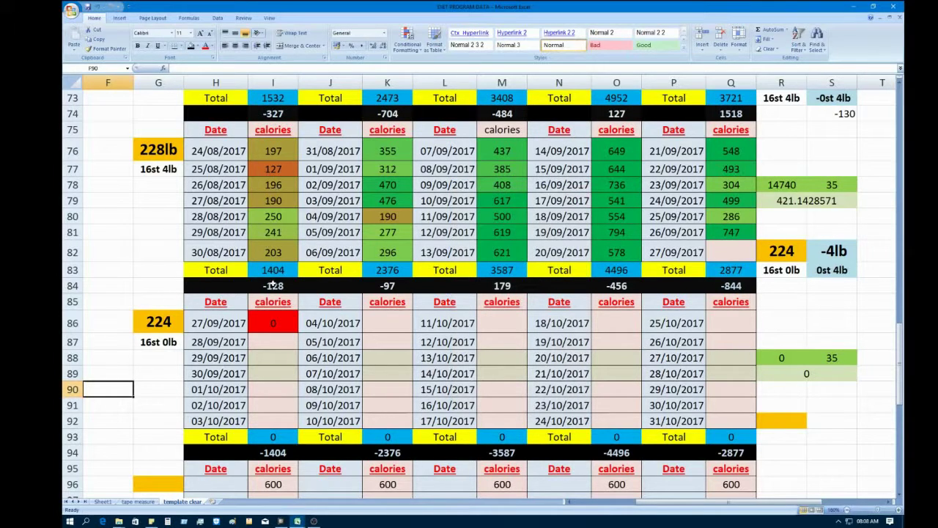
pyautogui.click(730, 252)
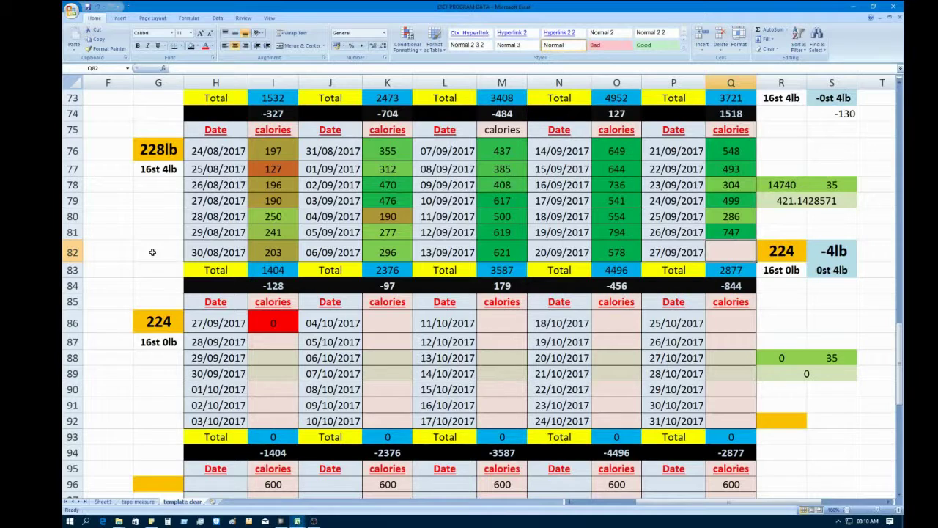
pyautogui.scroll(1, 252, 225)
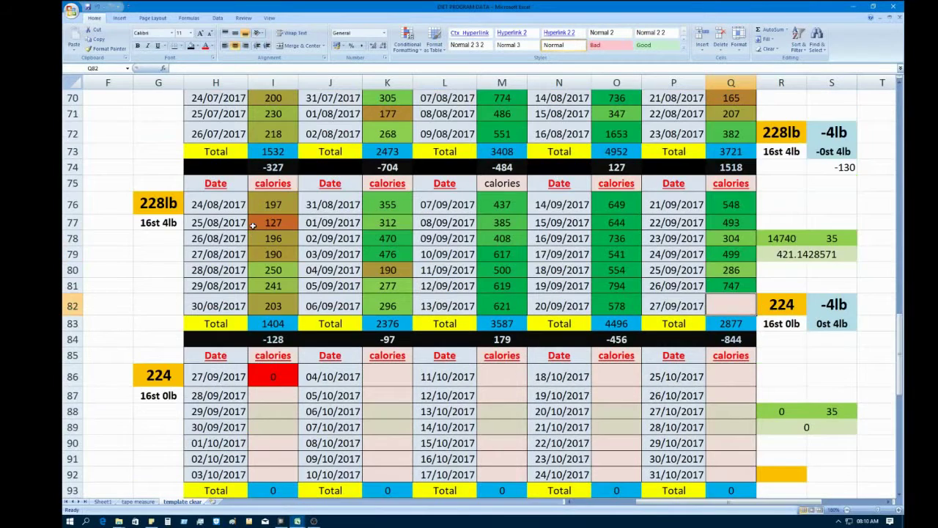
pyautogui.scroll(3, 252, 225)
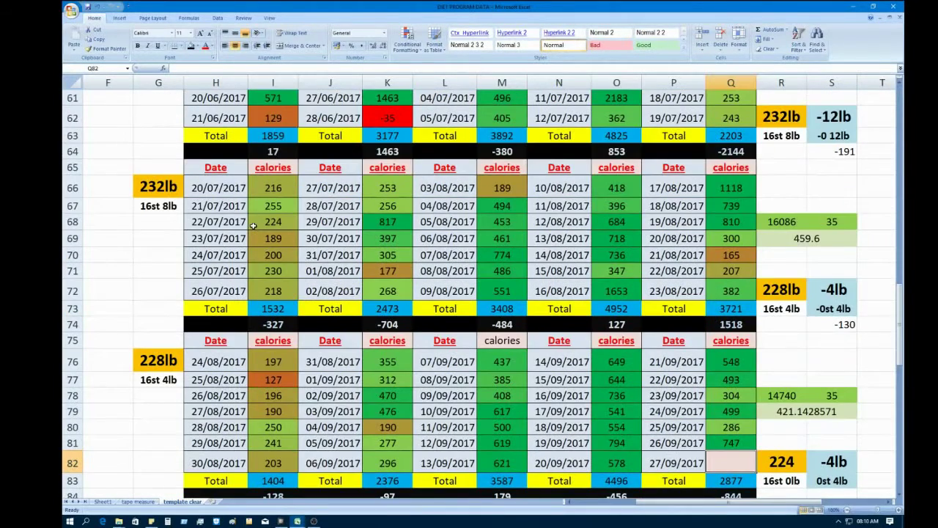
pyautogui.scroll(-3, 265, 225)
pyautogui.scroll(-2, 265, 225)
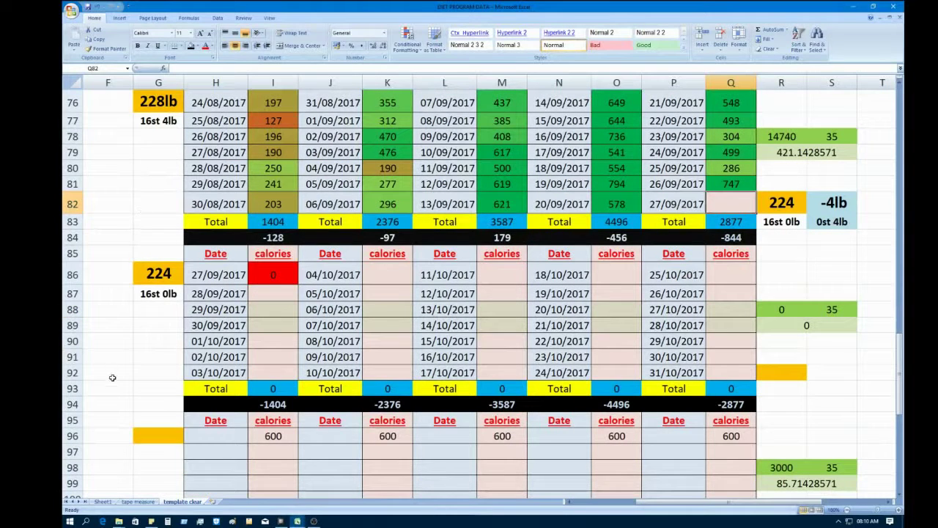